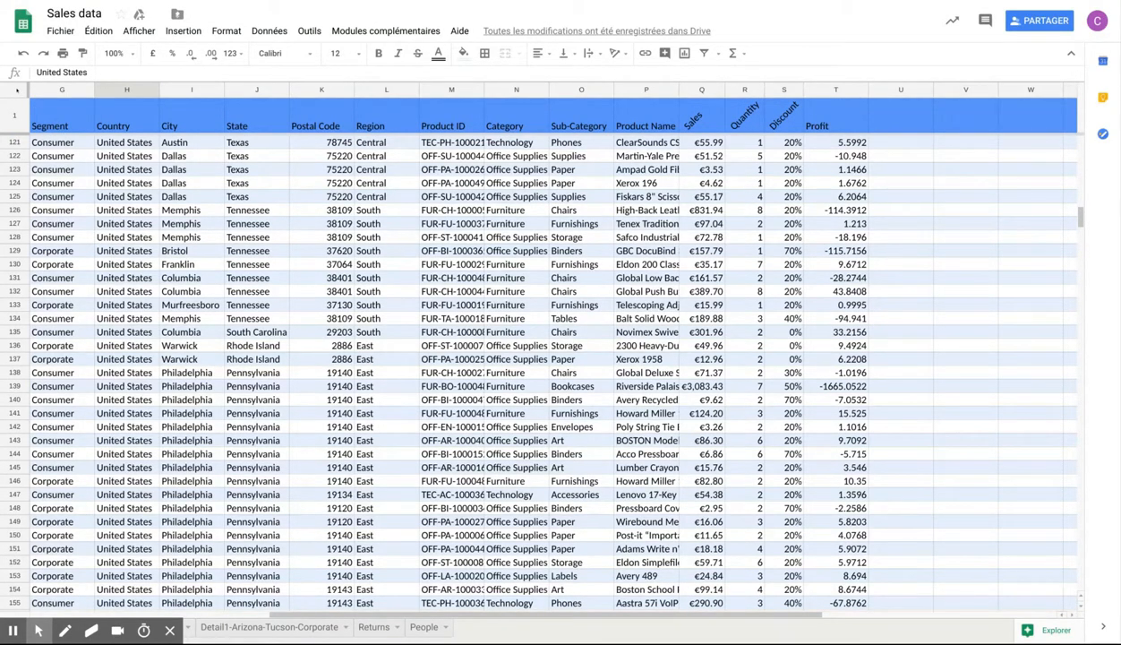
- Try to create a filter on the Region column alone
{"action": "left_click", "coordinate": [18, 93]}
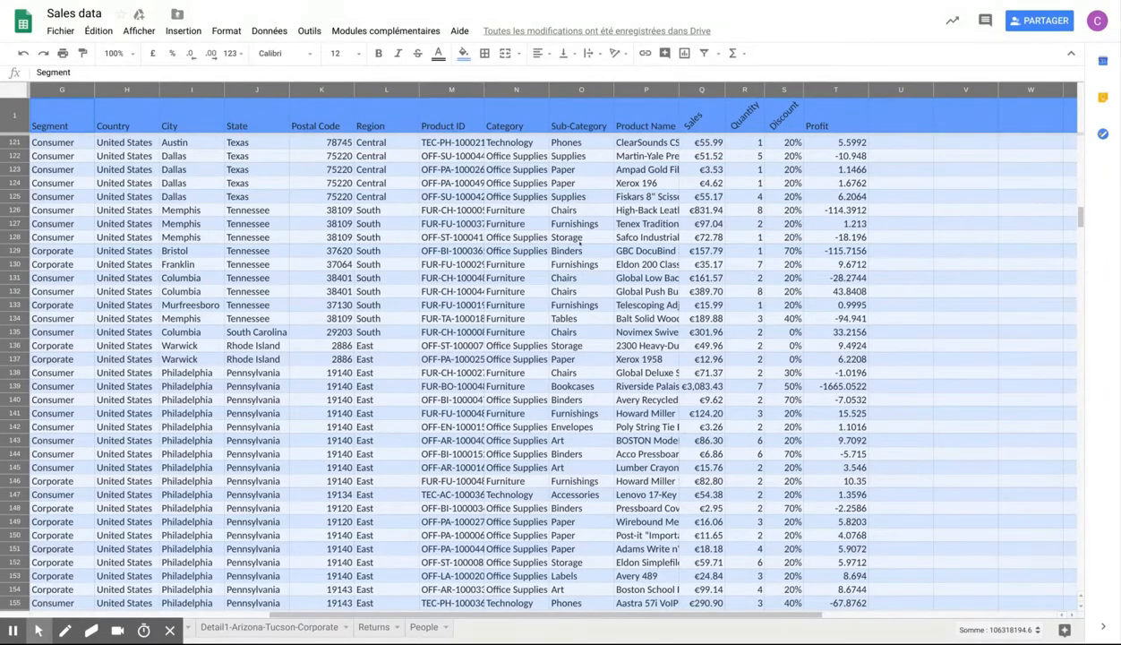
{"action": "left_click", "coordinate": [580, 239]}
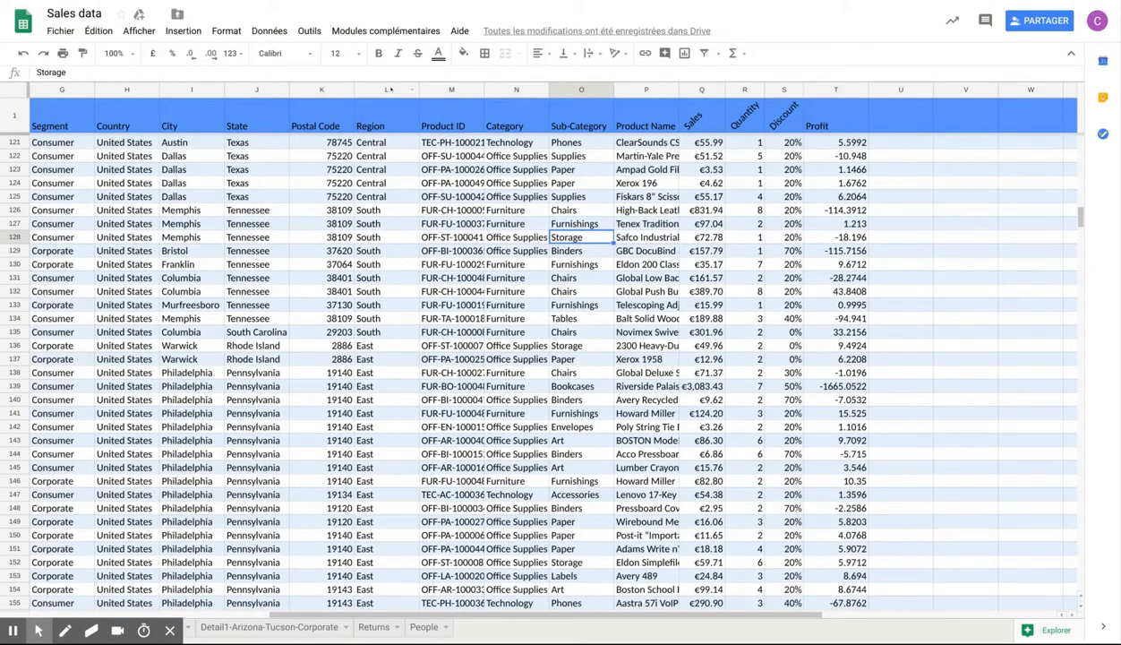
{"action": "left_click", "coordinate": [391, 89]}
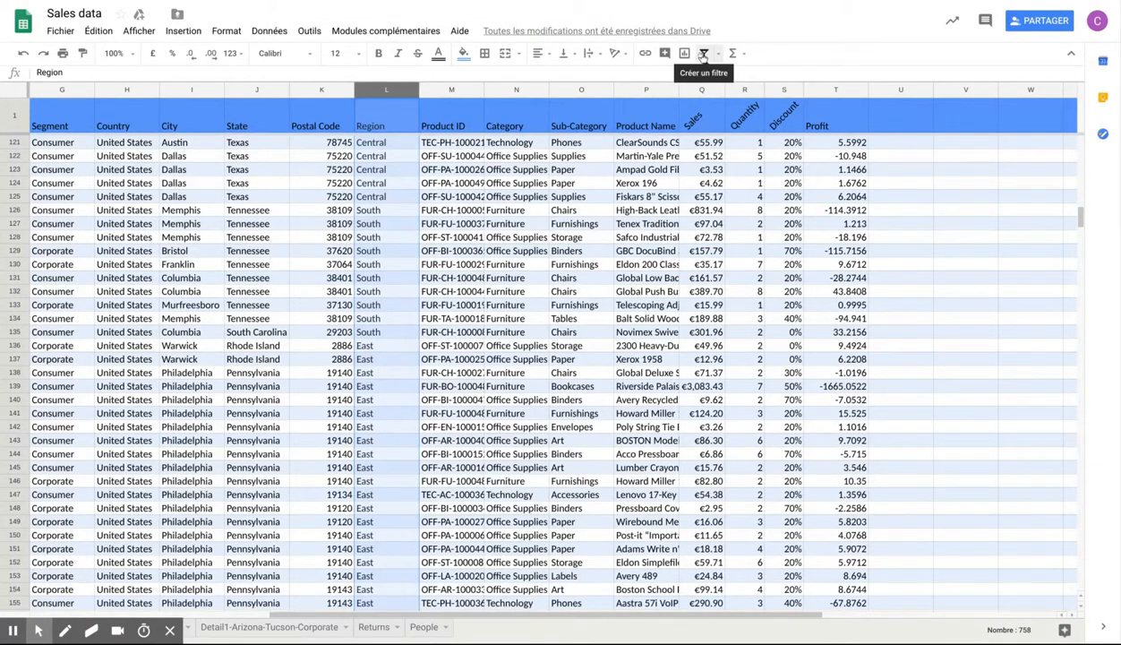
{"action": "left_click", "coordinate": [704, 54]}
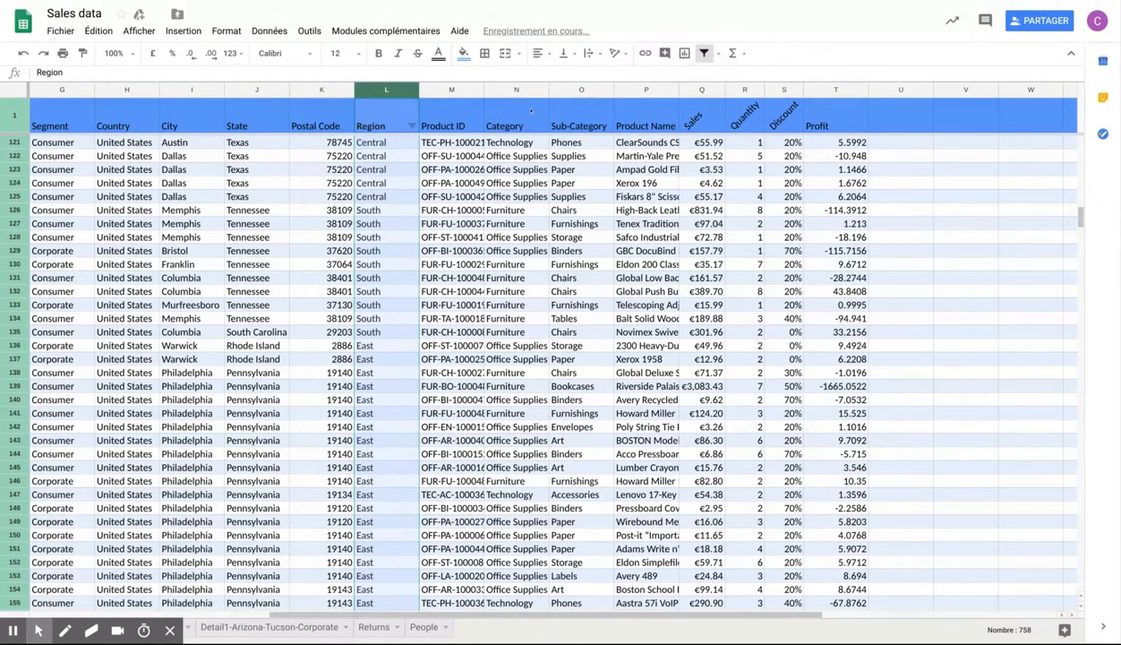
- Sort only the Region column from Z to A, and again from A to Z
{"action": "left_click", "coordinate": [411, 126]}
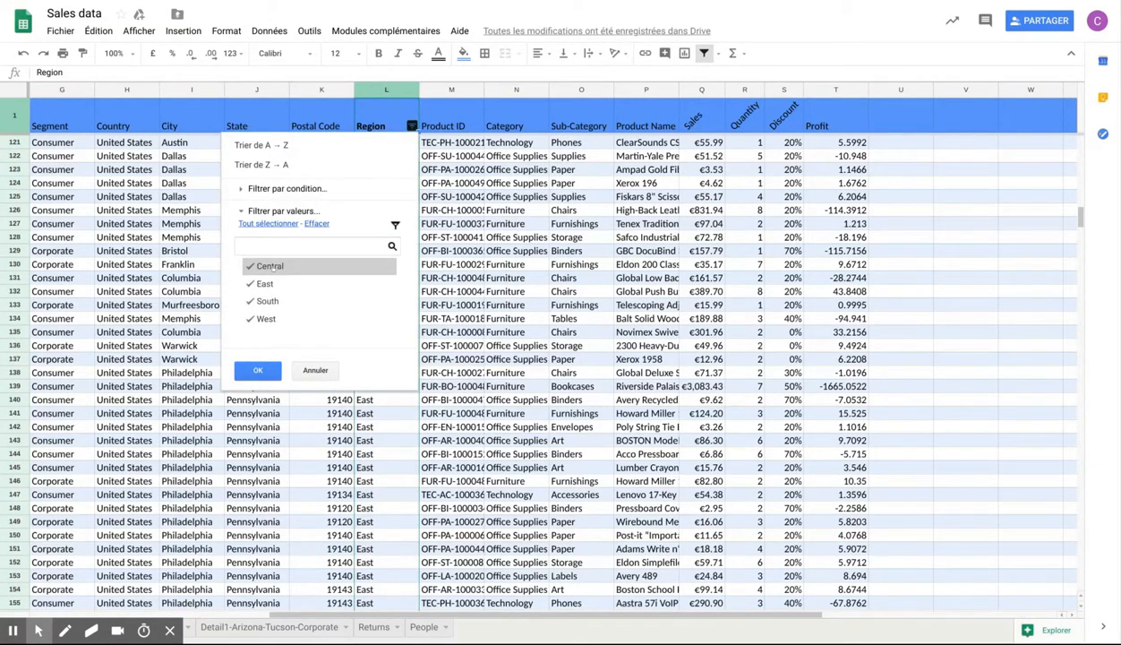
{"action": "left_click", "coordinate": [279, 165]}
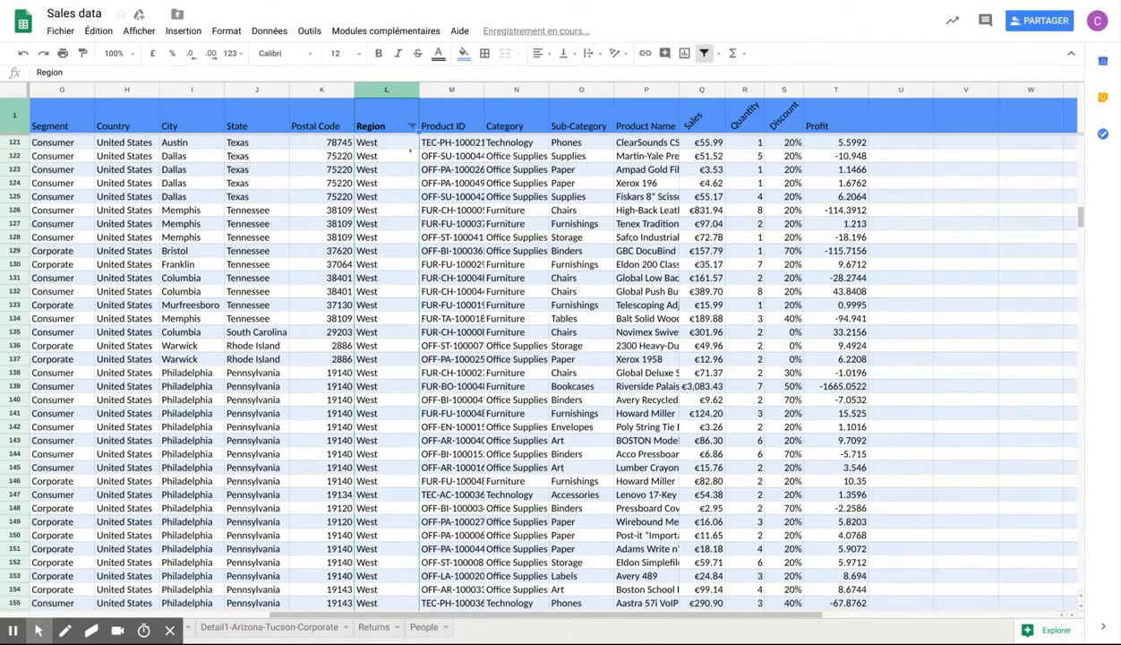
{"action": "left_click", "coordinate": [411, 125]}
{"action": "left_click", "coordinate": [331, 146]}
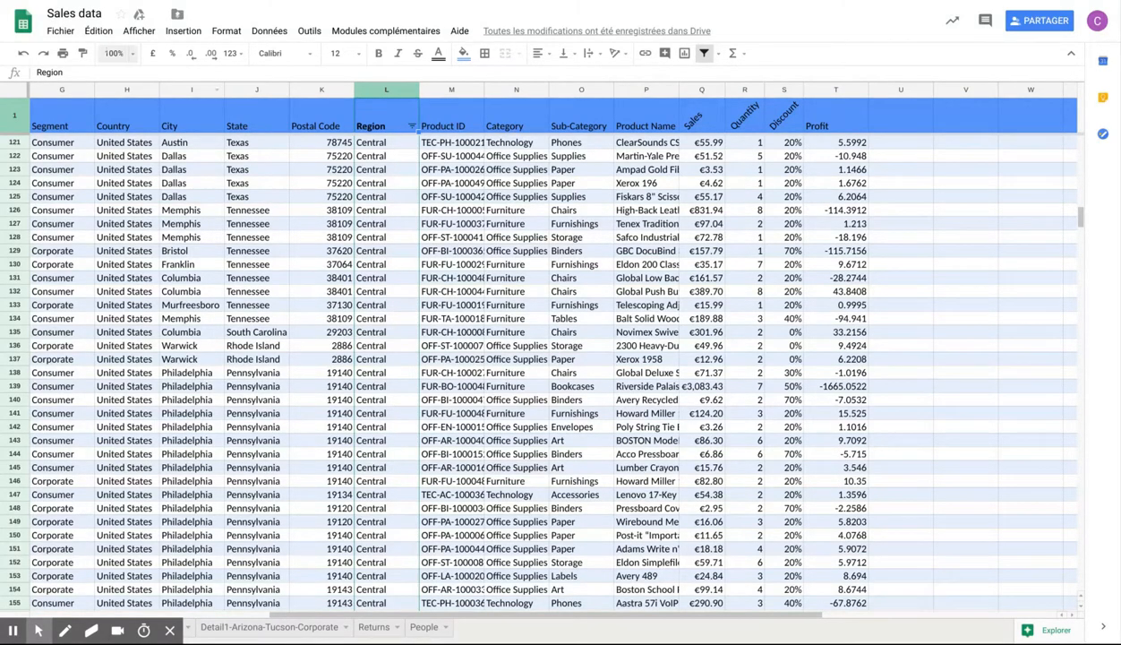
- Undo both sorts of the Region column and the creation of its single-column filter
{"action": "left_click", "coordinate": [23, 54]}
{"action": "left_click", "coordinate": [23, 54]}
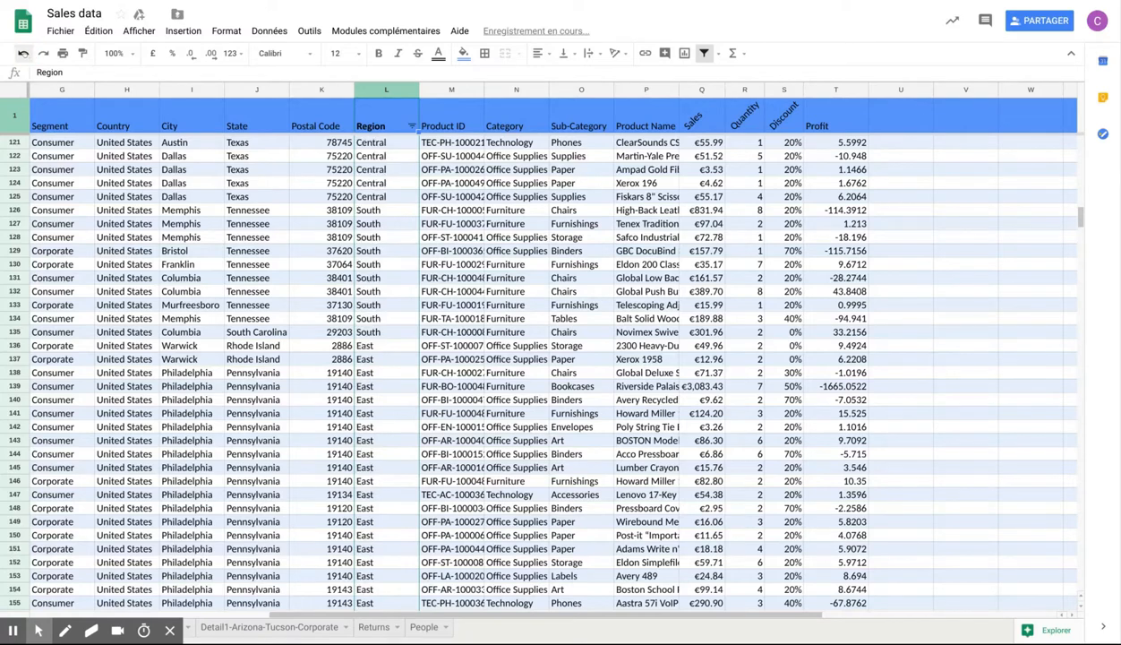
{"action": "left_click", "coordinate": [24, 54]}
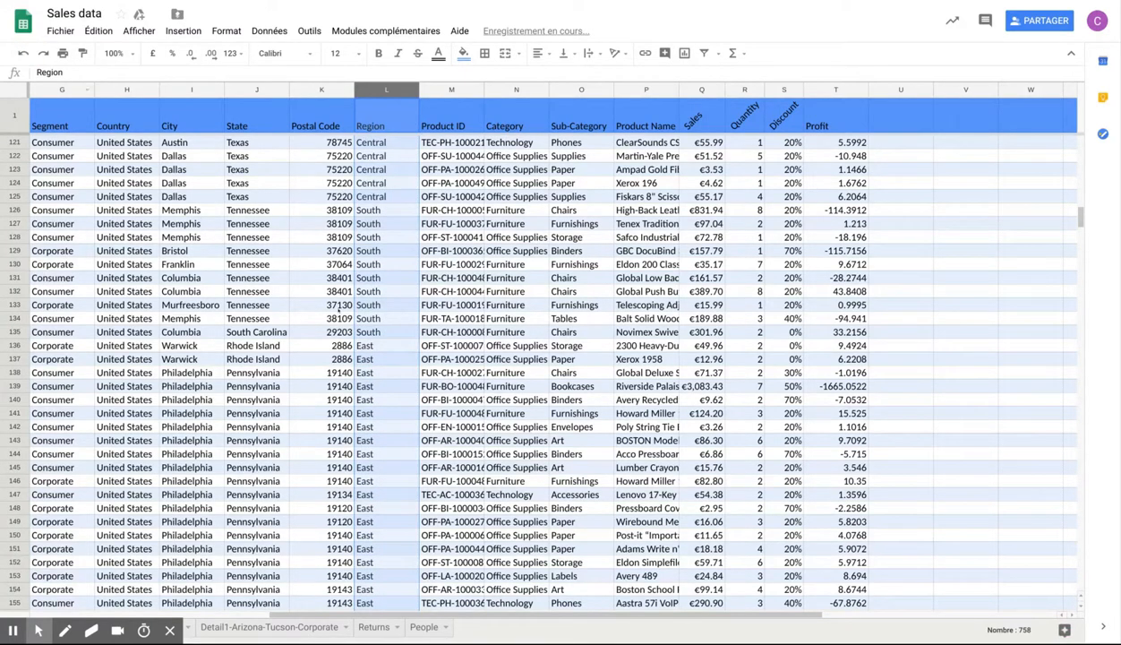
{"action": "left_click", "coordinate": [580, 238]}
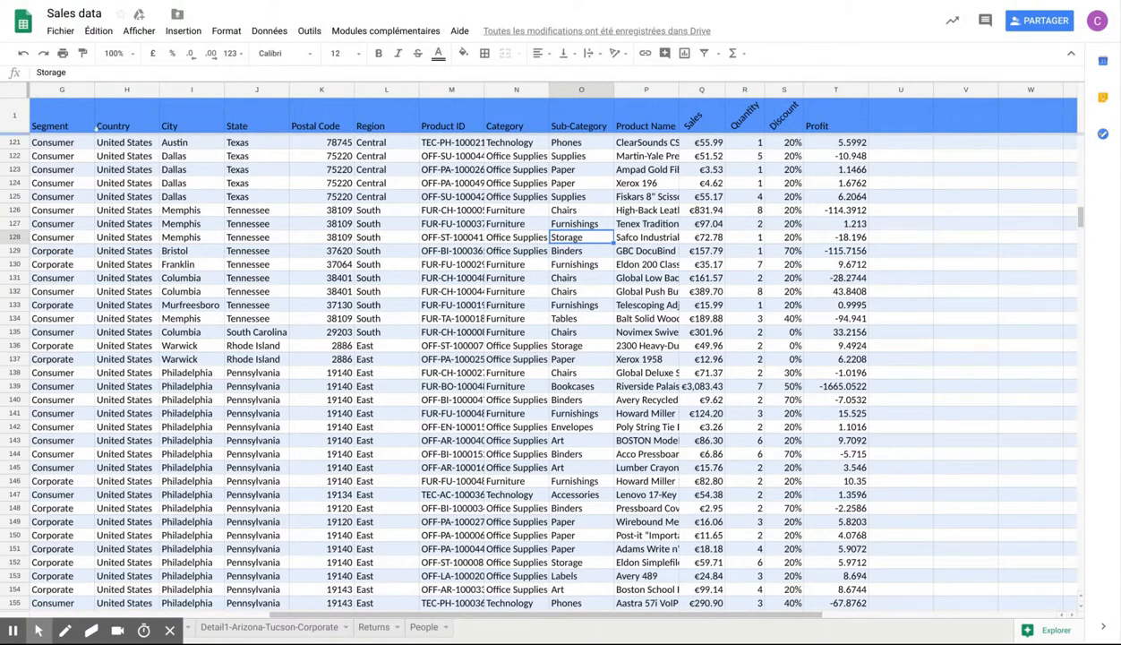
- Create a filter over the entire sheet and sort the rows by Region from Z to A
{"action": "left_click", "coordinate": [13, 90]}
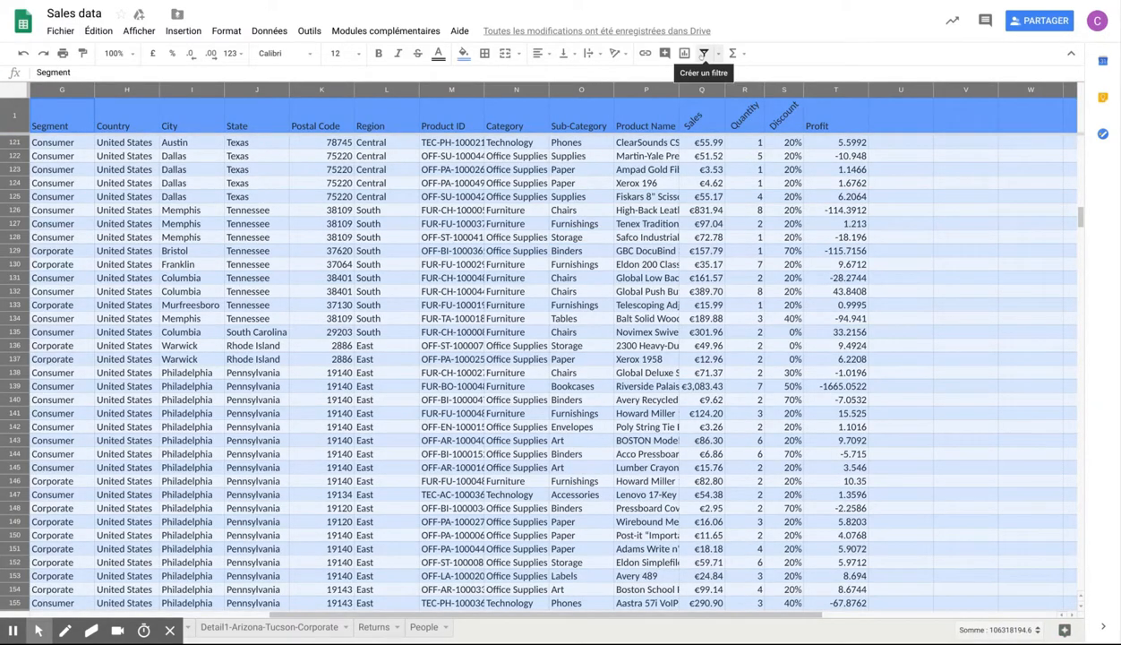
{"action": "left_click", "coordinate": [703, 53]}
{"action": "left_click", "coordinate": [408, 160]}
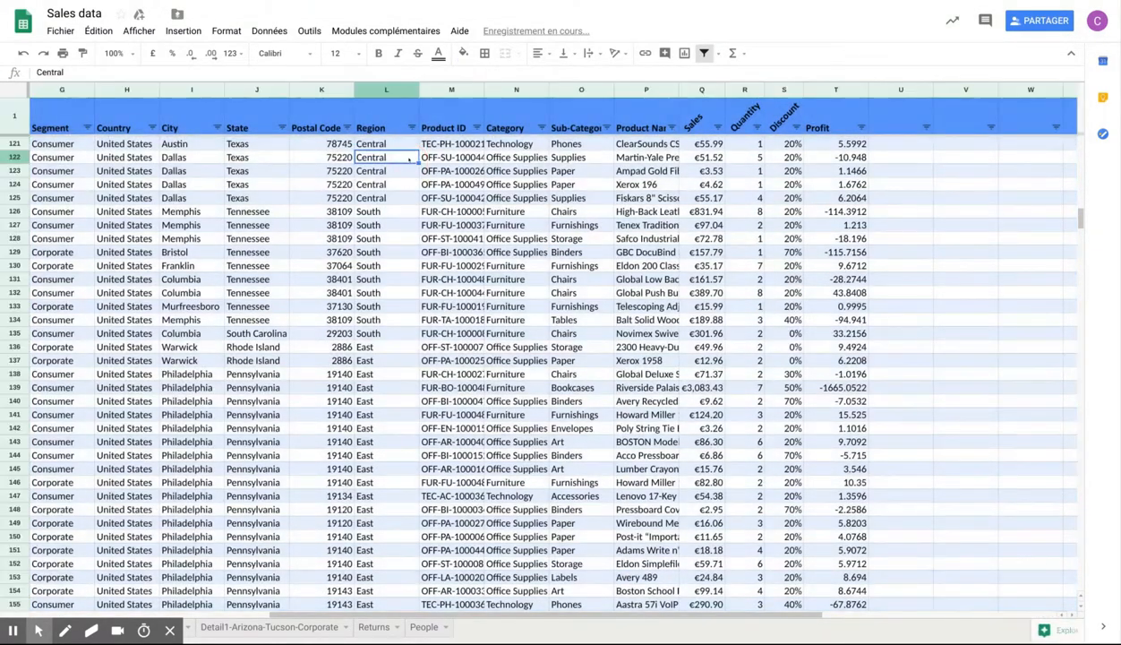
{"action": "left_click", "coordinate": [411, 128]}
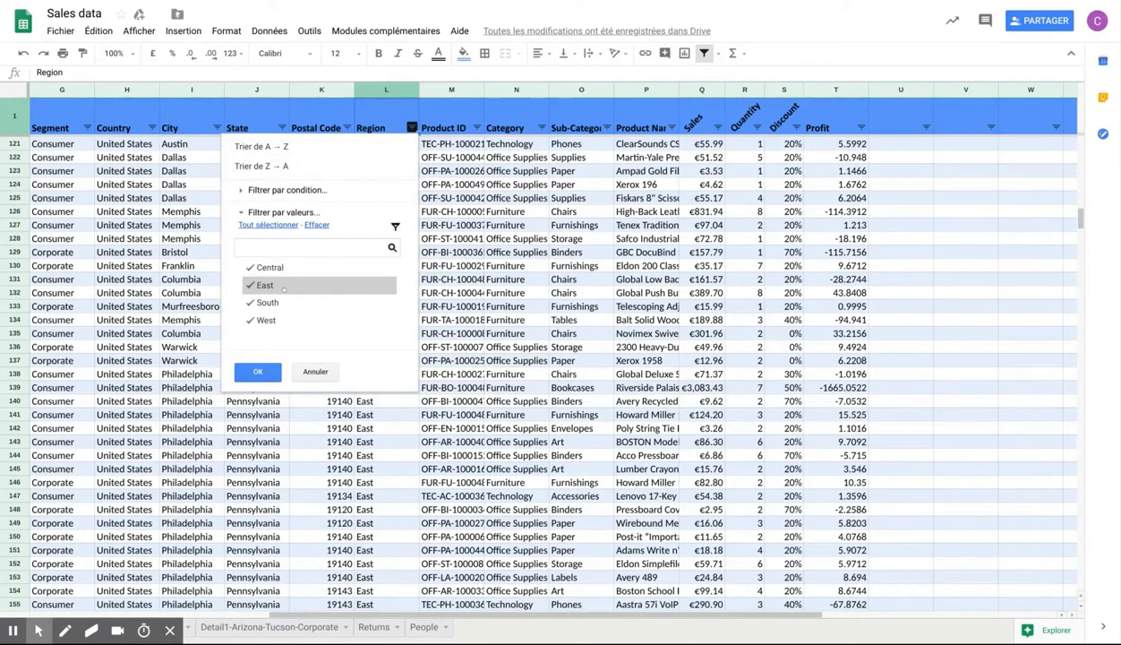
{"action": "left_click", "coordinate": [278, 164]}
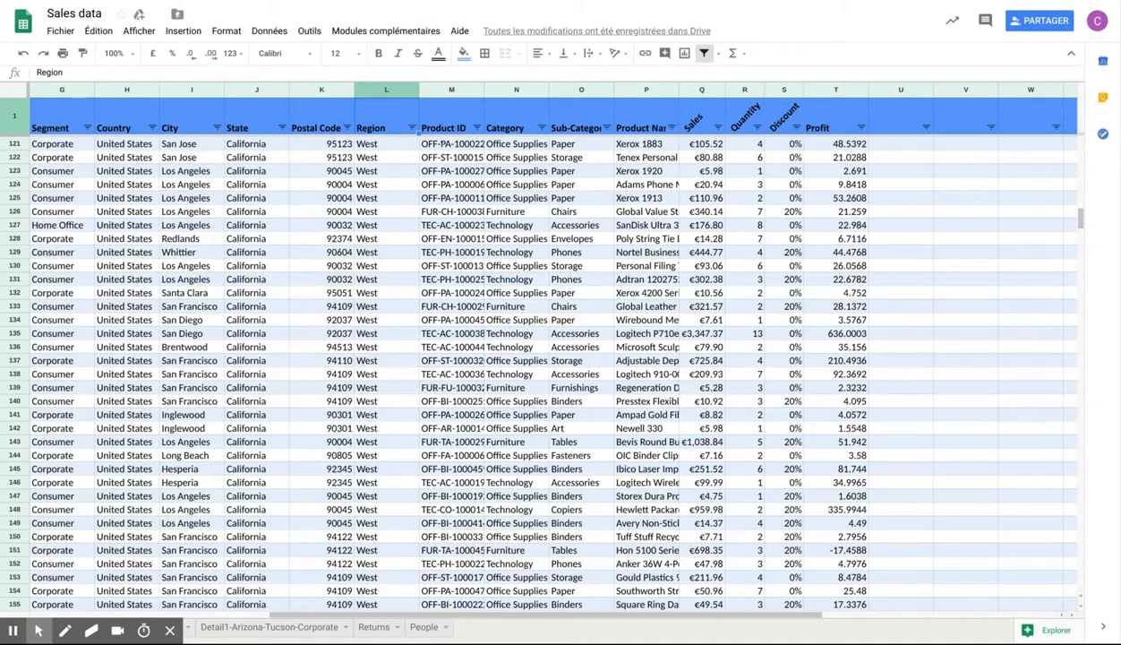
- Filter the Region column by value to keep only Central, excluding East, South and West
{"action": "left_click", "coordinate": [411, 128]}
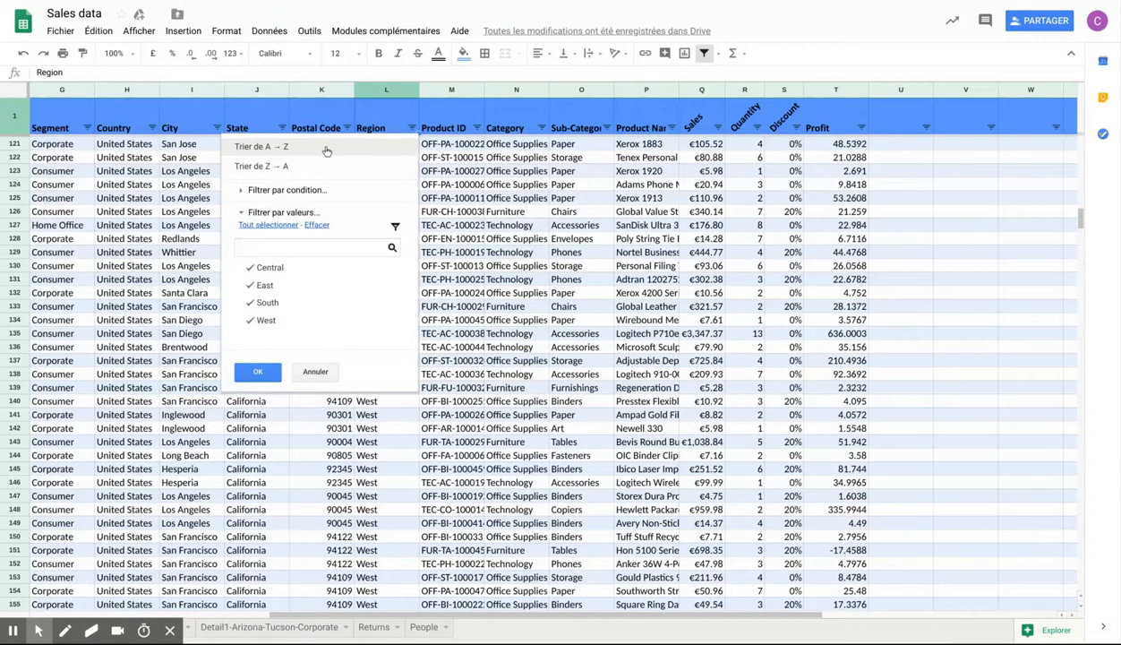
{"action": "left_click", "coordinate": [305, 190]}
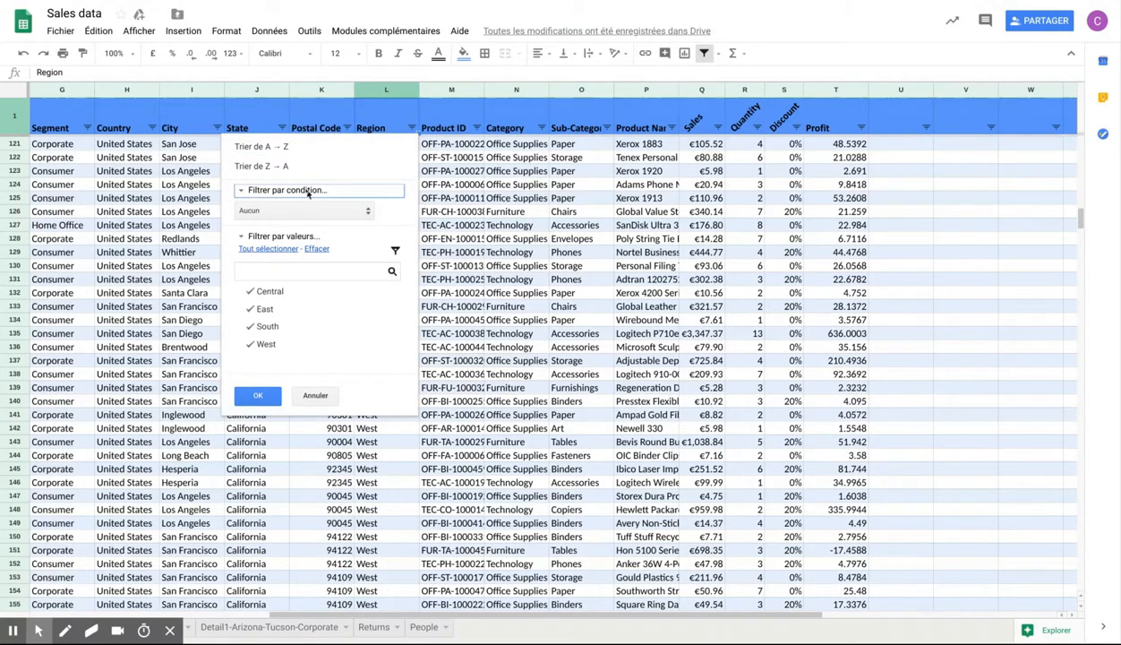
{"action": "left_click", "coordinate": [320, 210]}
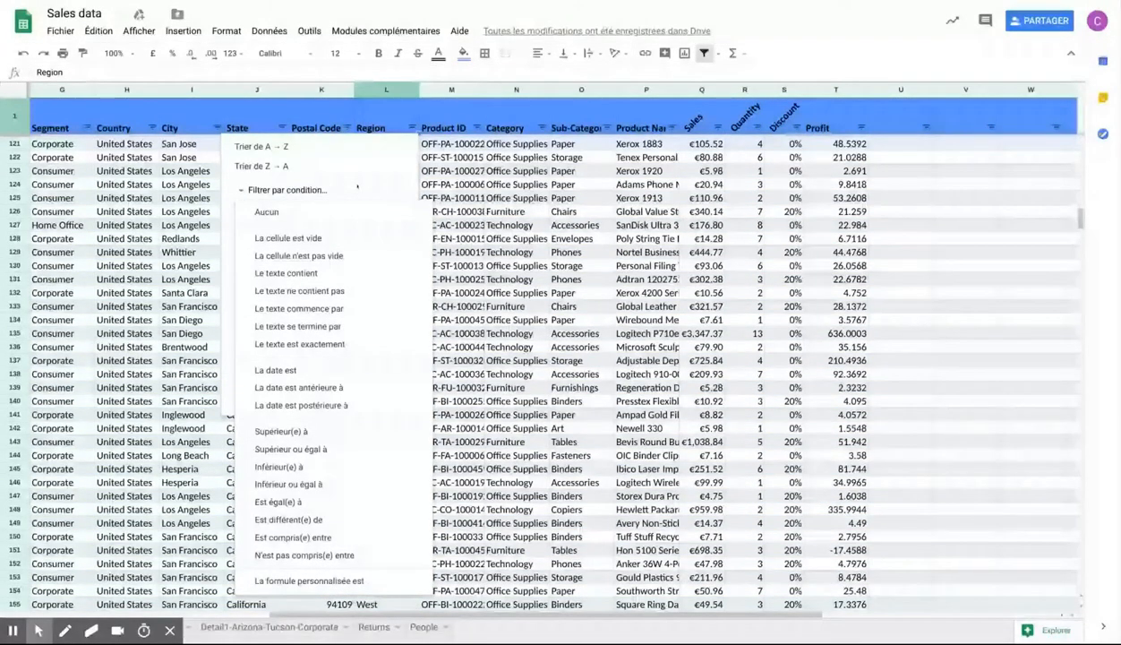
{"action": "left_click", "coordinate": [357, 190]}
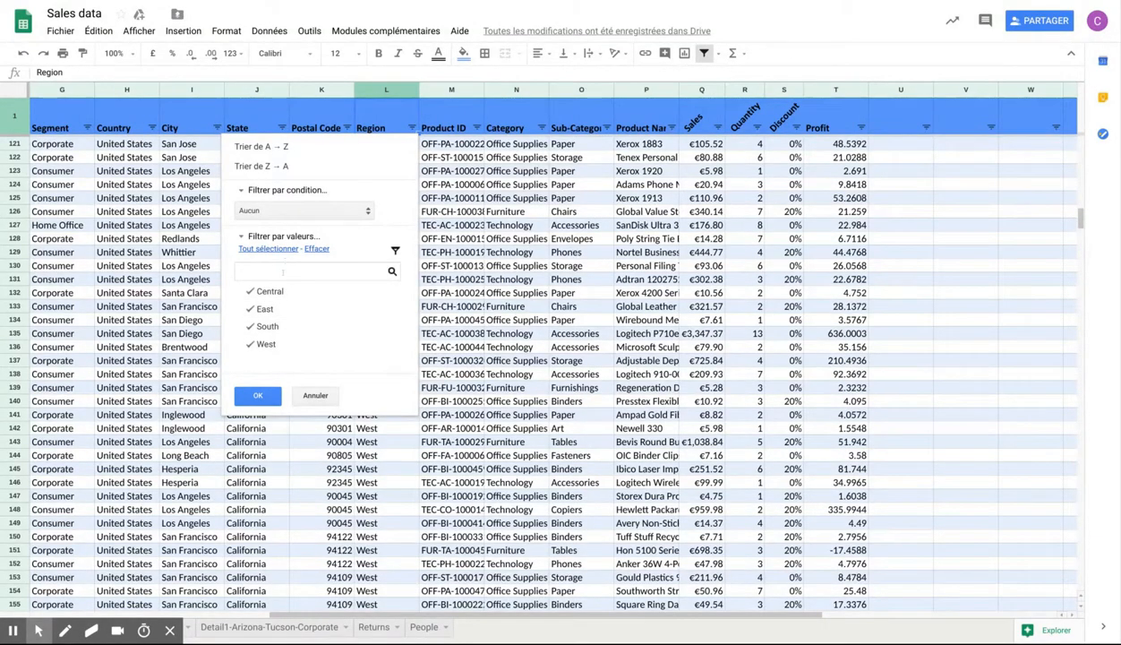
{"action": "left_click", "coordinate": [266, 308]}
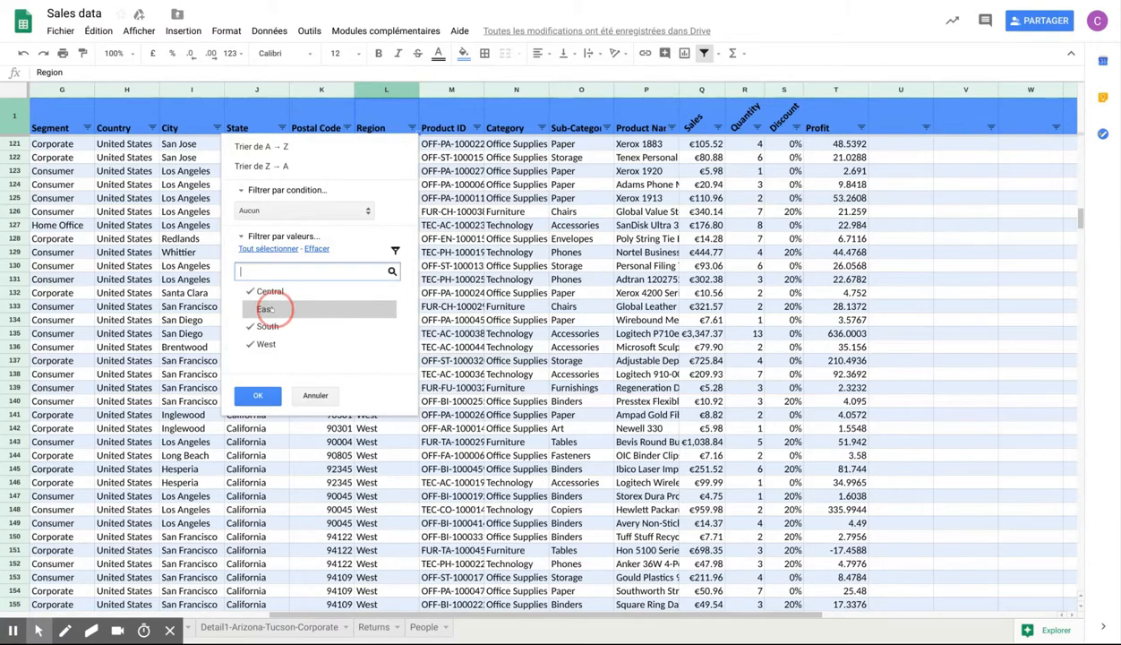
{"action": "left_click", "coordinate": [266, 344]}
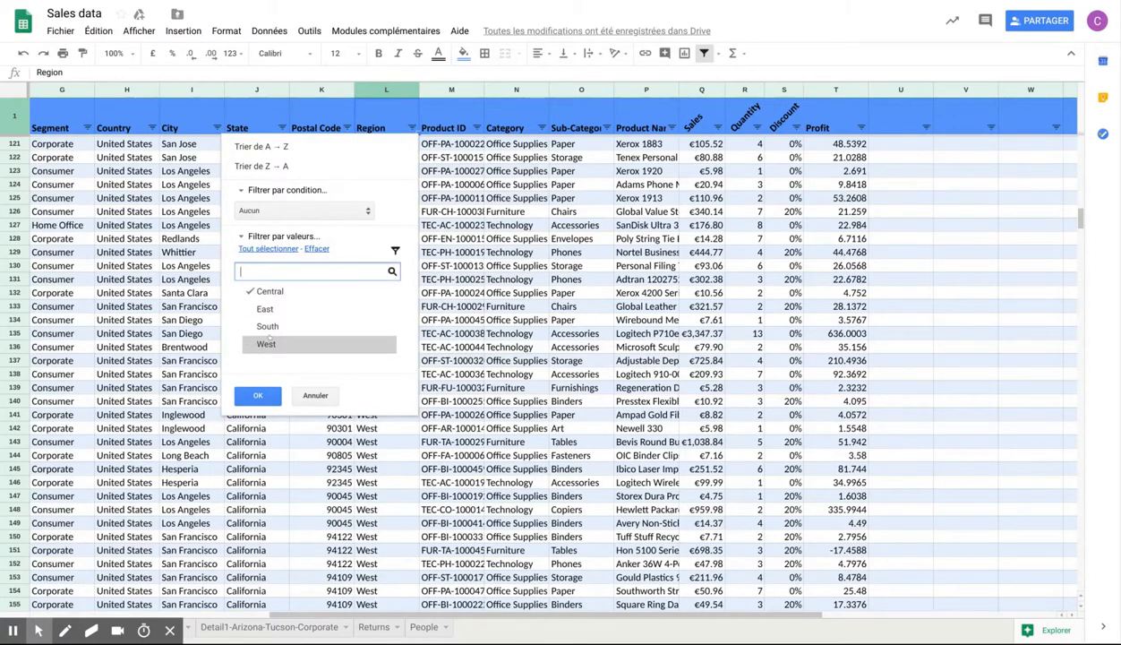
{"action": "left_click", "coordinate": [258, 395]}
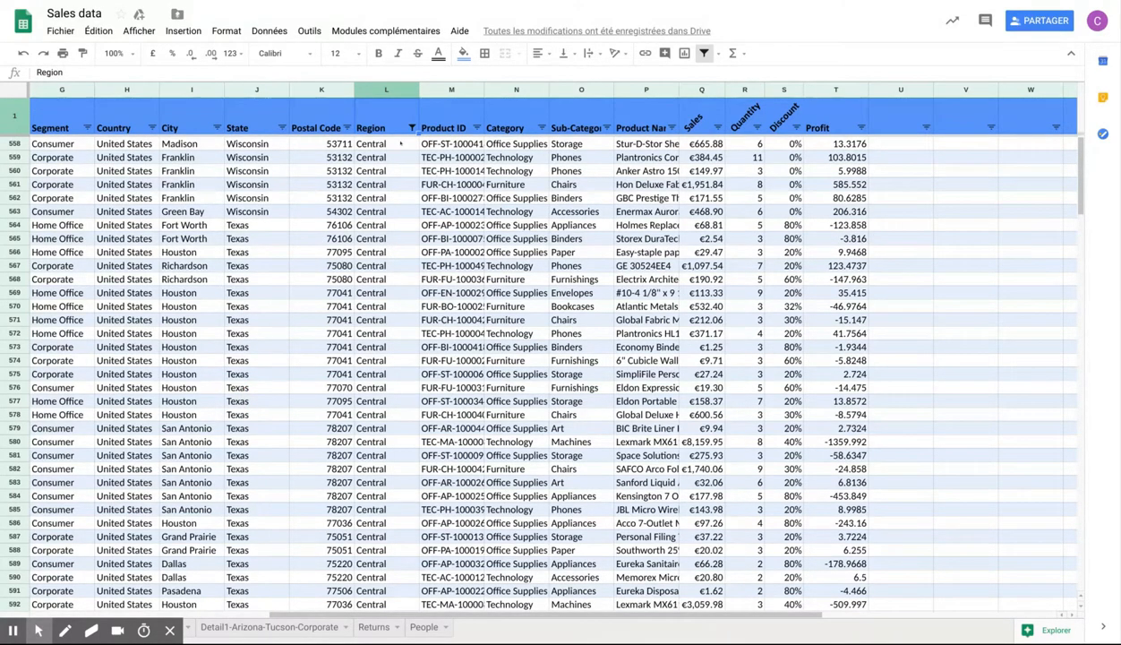
- Try including East and South, selecting all values and clearing all values in the Region filter, without applying the changes
{"action": "left_click", "coordinate": [411, 127]}
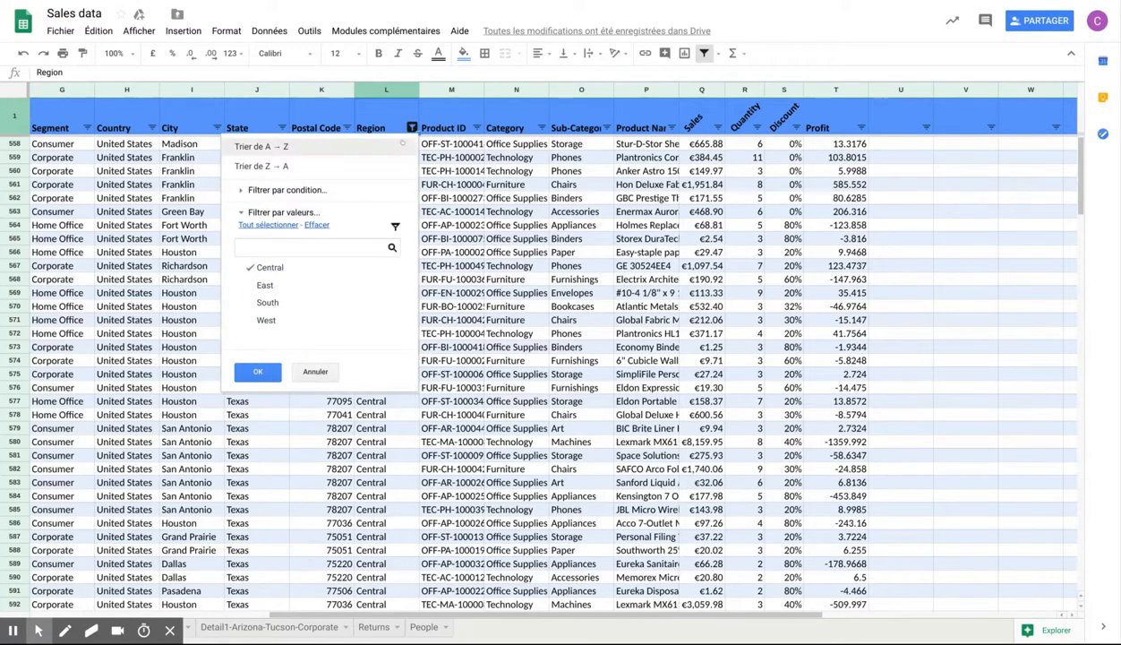
{"action": "left_click", "coordinate": [265, 286]}
{"action": "left_click", "coordinate": [267, 303]}
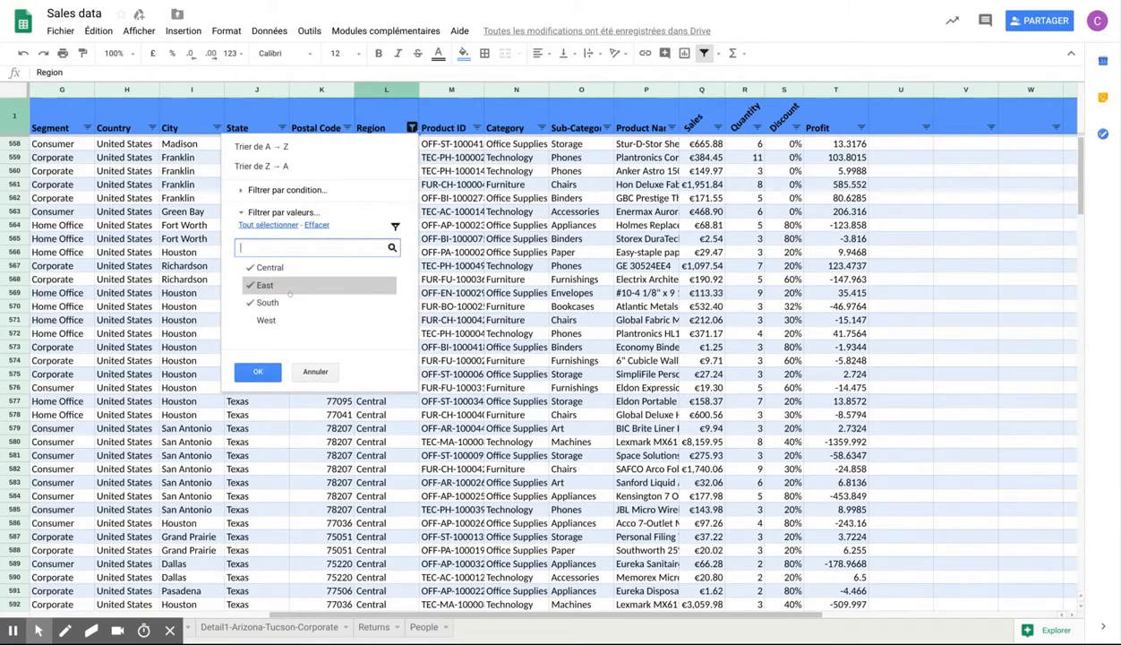
{"action": "left_click", "coordinate": [269, 225]}
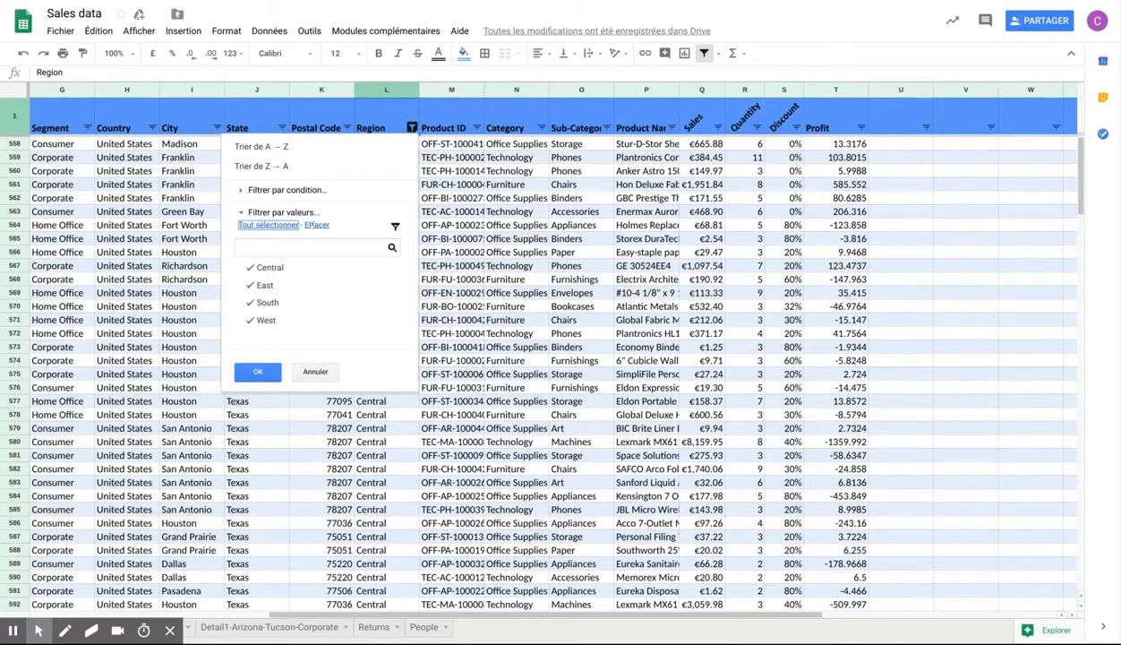
{"action": "left_click", "coordinate": [315, 226]}
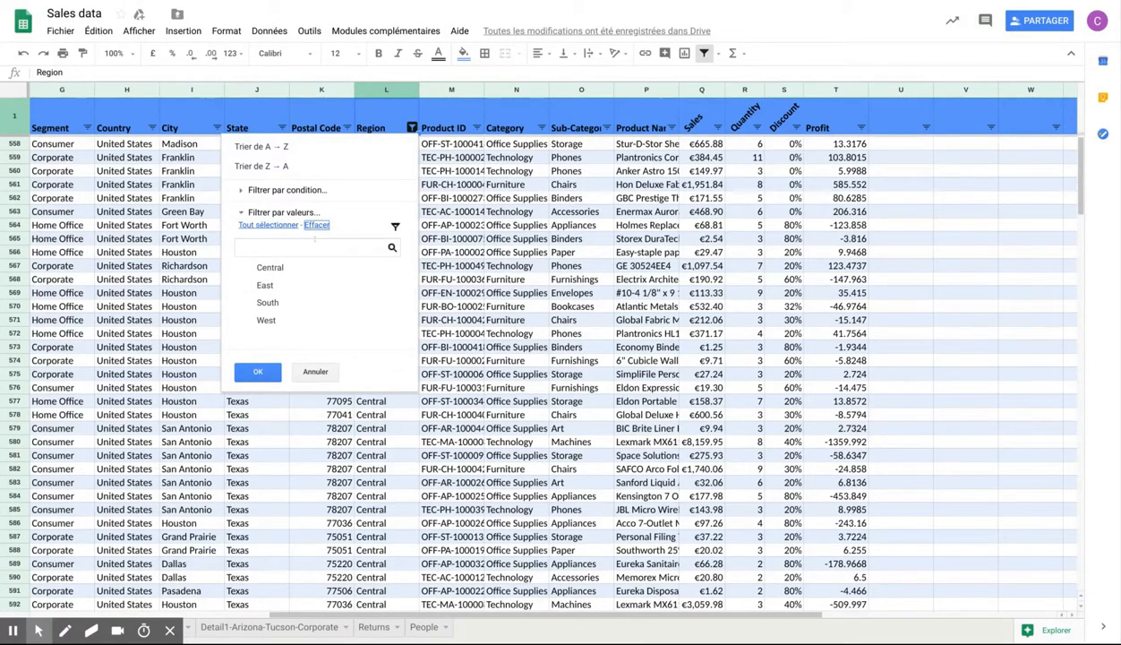
{"action": "left_click", "coordinate": [512, 226]}
- Search the State filter's values for "min", exclude Minnesota, clear the search text and confirm the filter
{"action": "left_click", "coordinate": [283, 128]}
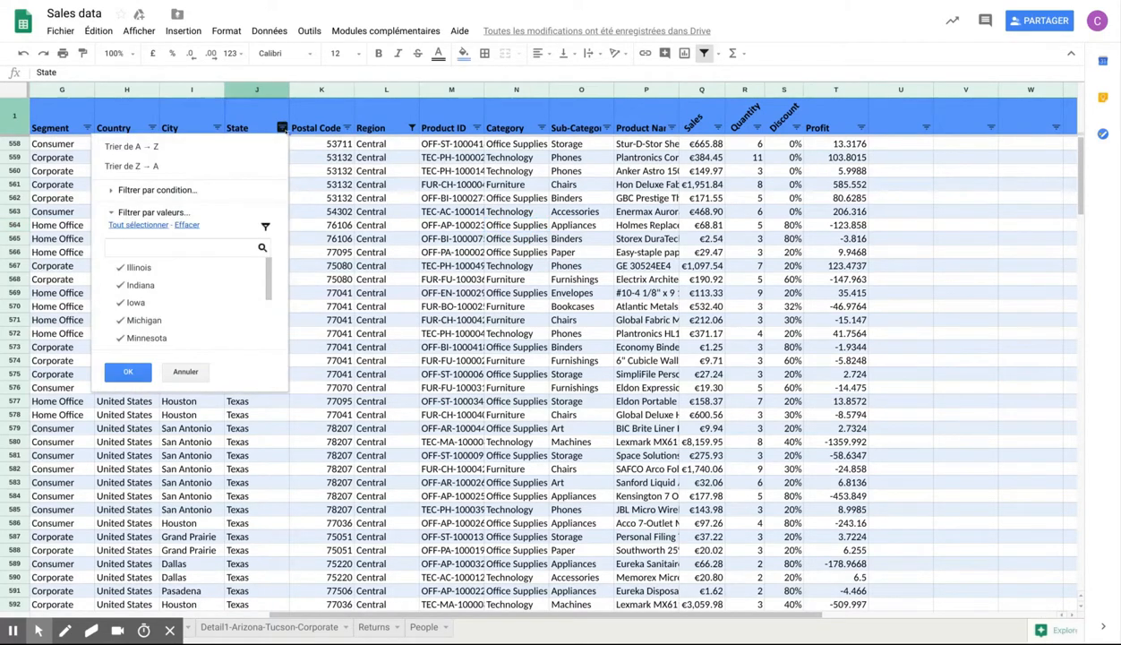
{"action": "scroll", "coordinate": [215, 285], "scroll_direction": "down", "scroll_amount": 3}
{"action": "scroll", "coordinate": [215, 285], "scroll_direction": "up", "scroll_amount": 3}
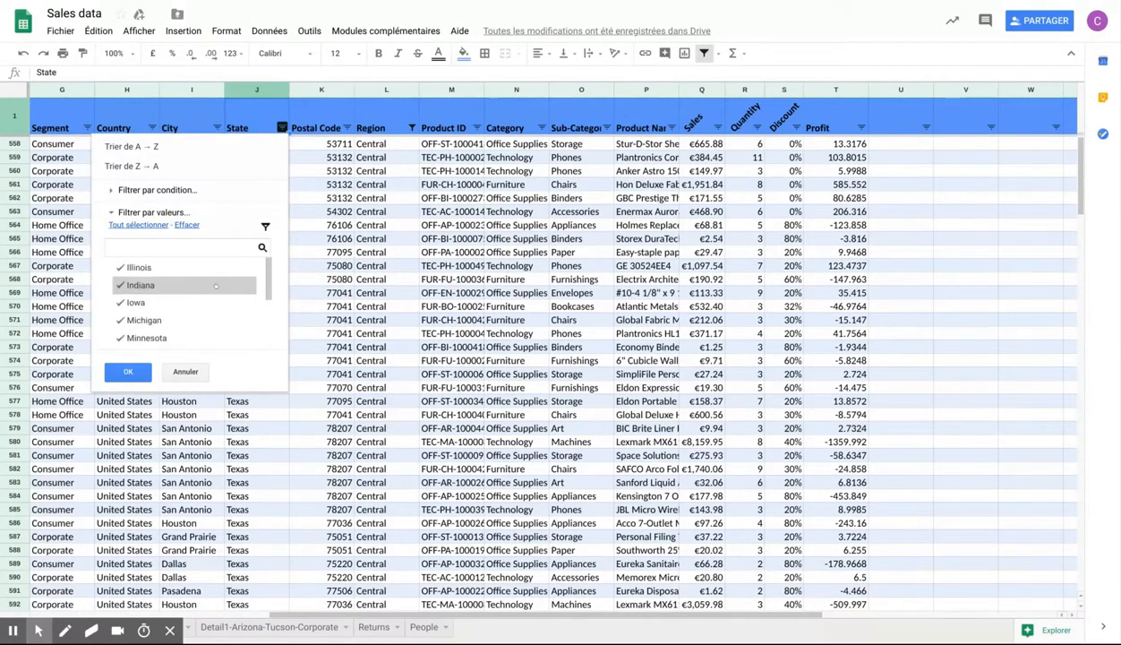
{"action": "left_click", "coordinate": [187, 242]}
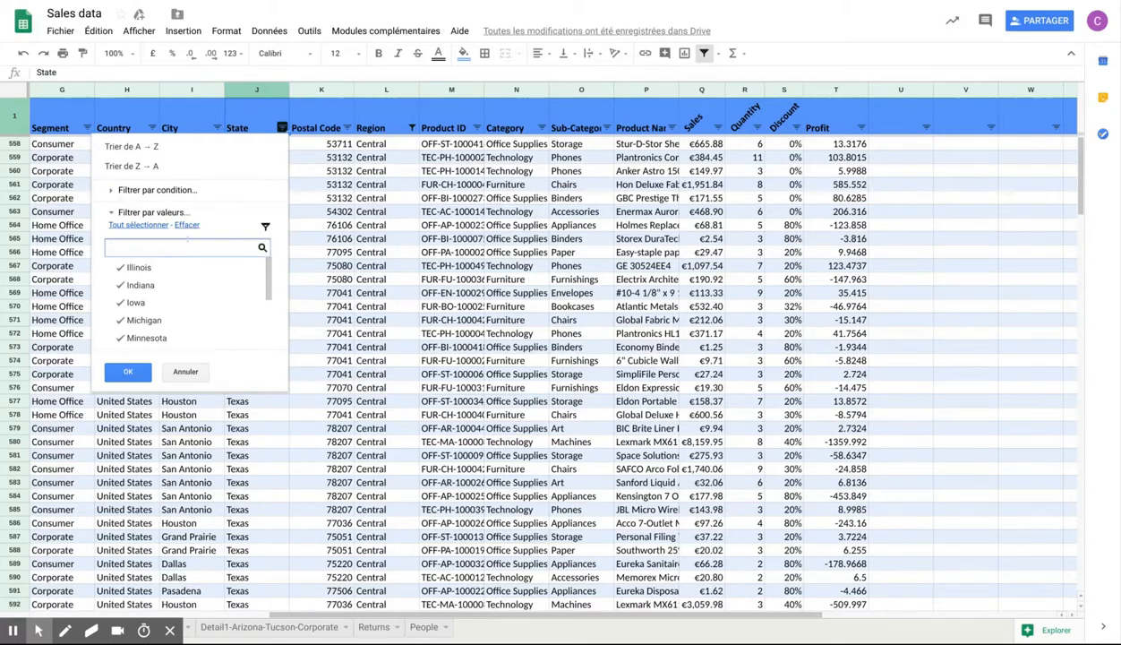
{"action": "type", "text": "min"}
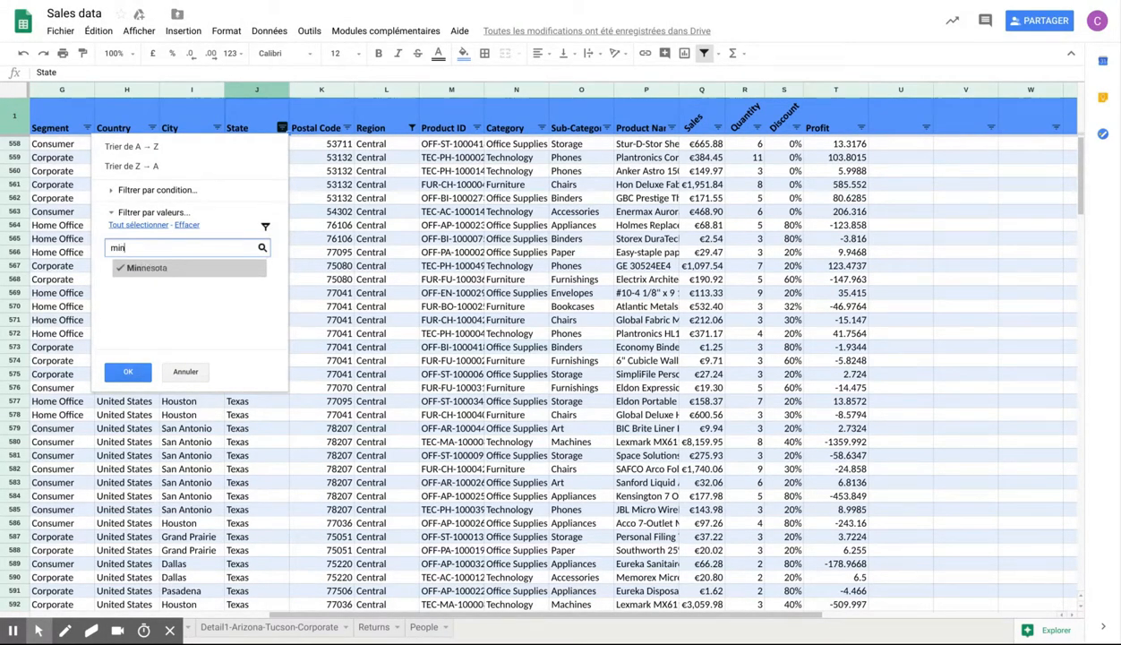
{"action": "left_click", "coordinate": [142, 267]}
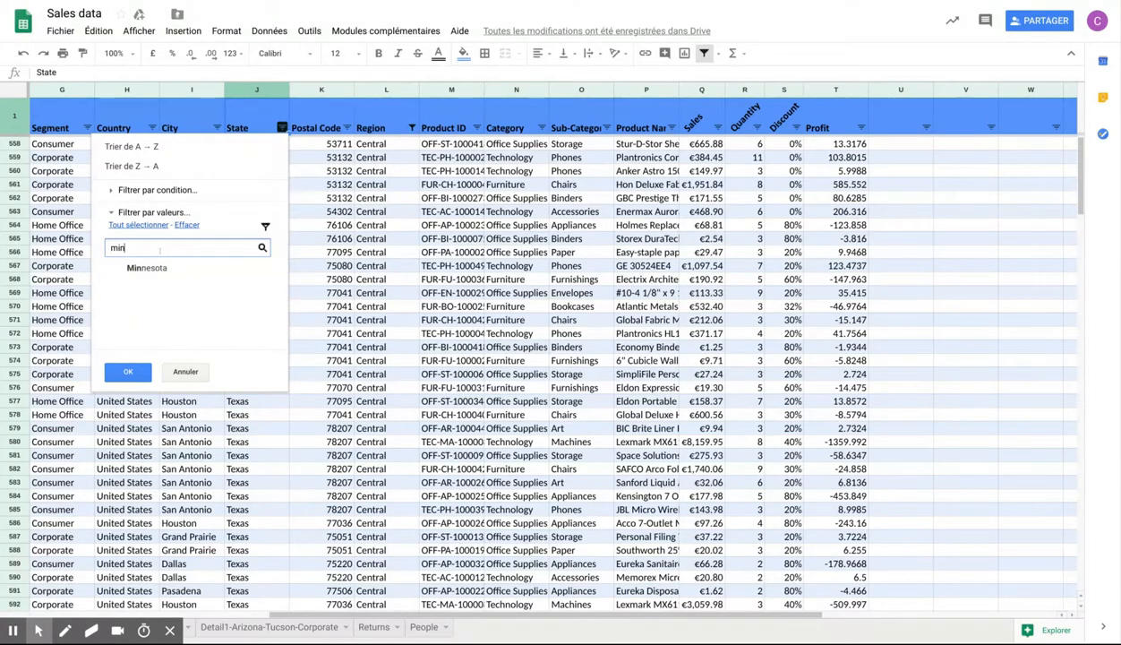
{"action": "key", "text": "BackSpace"}
{"action": "key", "text": "BackSpace"}
{"action": "key", "text": "BackSpace"}
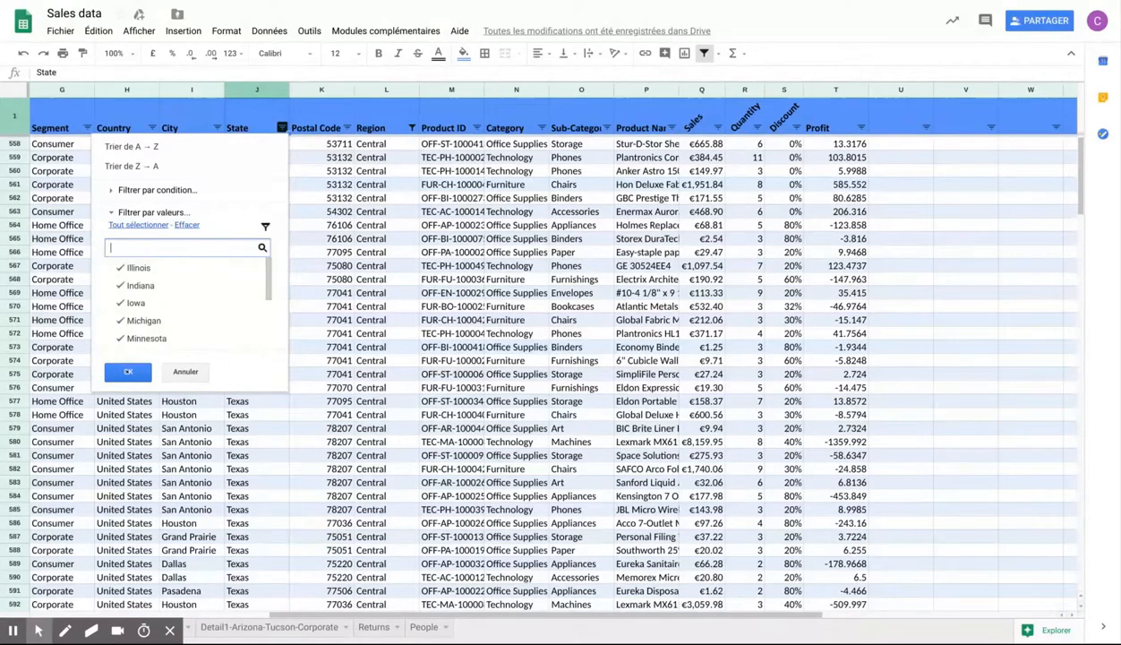
{"action": "left_click", "coordinate": [128, 372]}
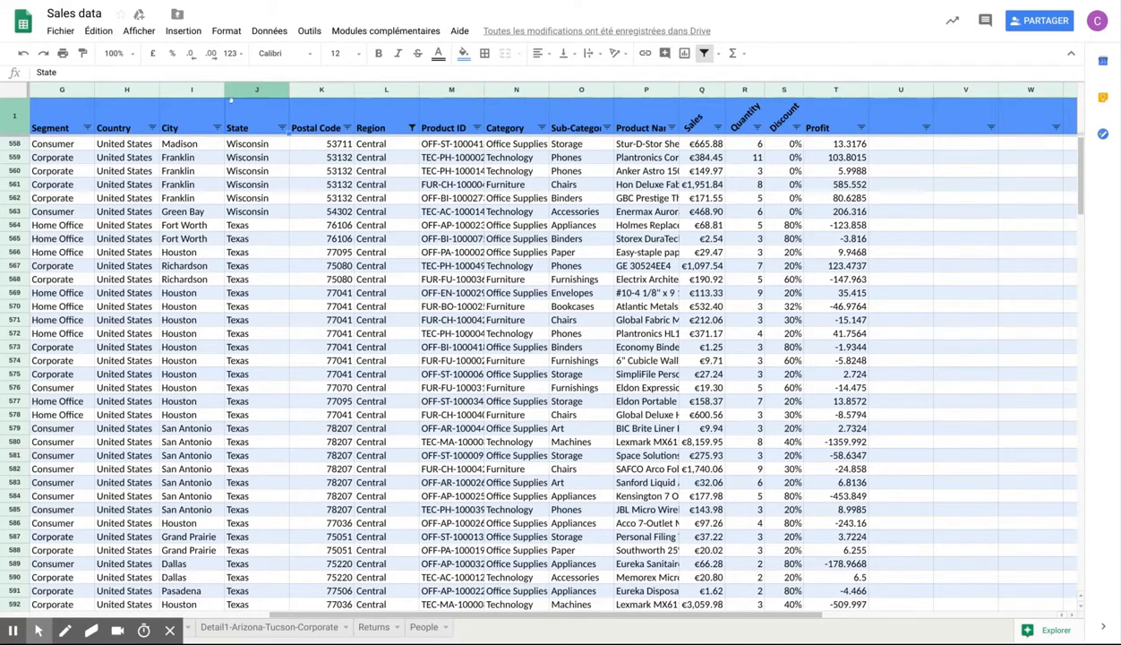
{"action": "left_click", "coordinate": [281, 128]}
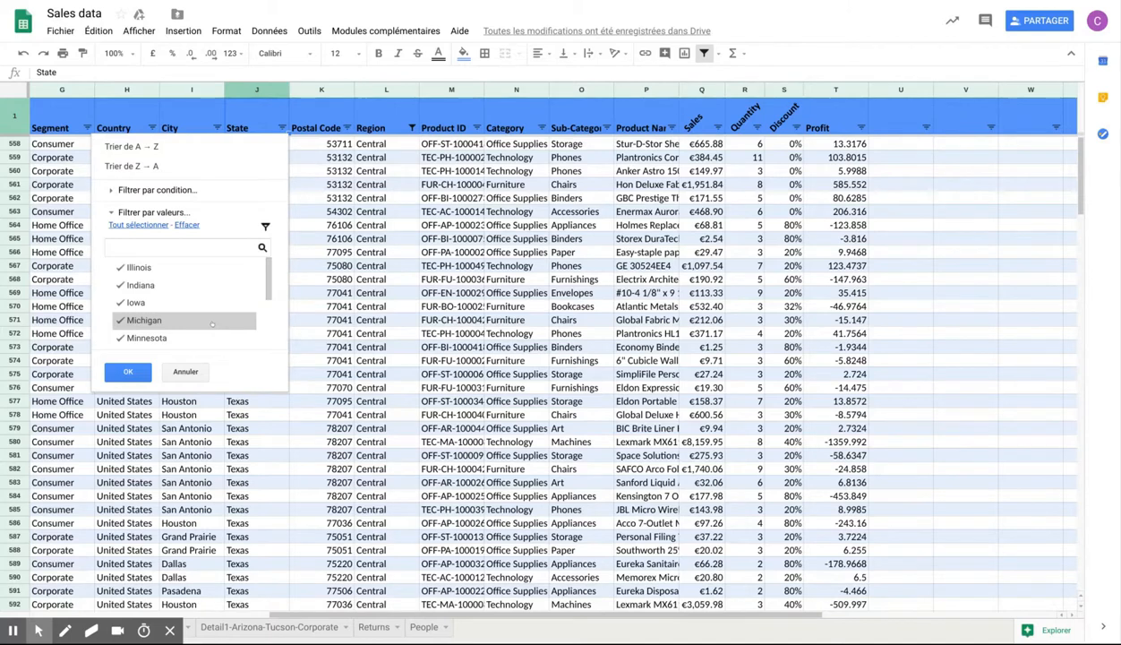
{"action": "left_click", "coordinate": [185, 372]}
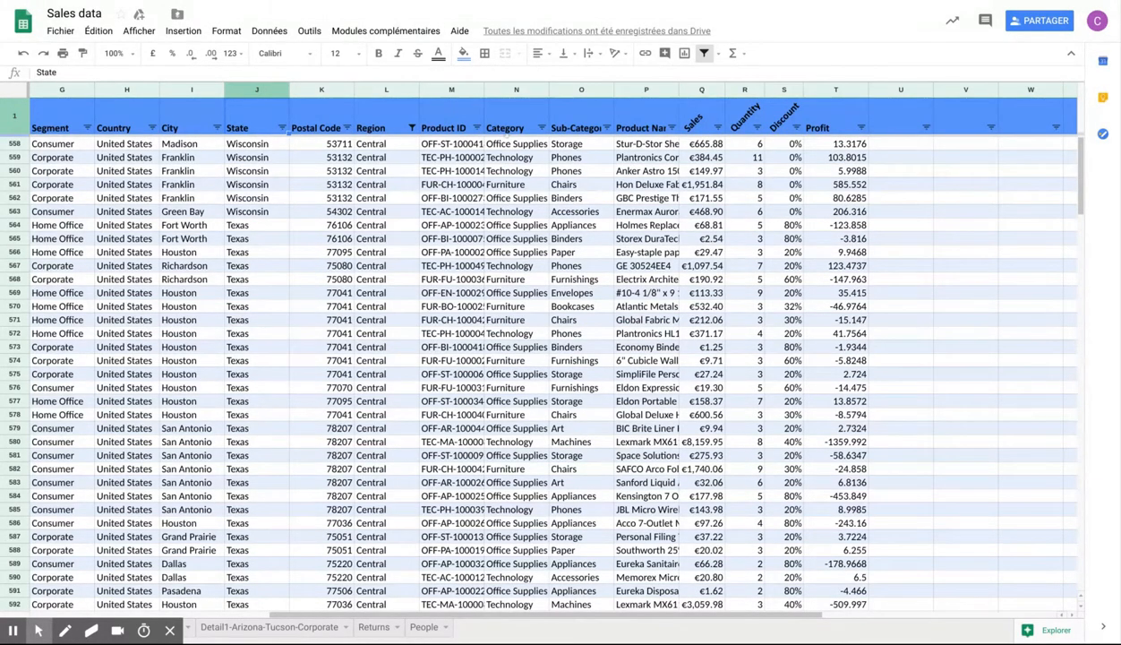
- Create a new filter view and filter its State column by value to keep only Arizona
{"action": "left_click", "coordinate": [717, 55]}
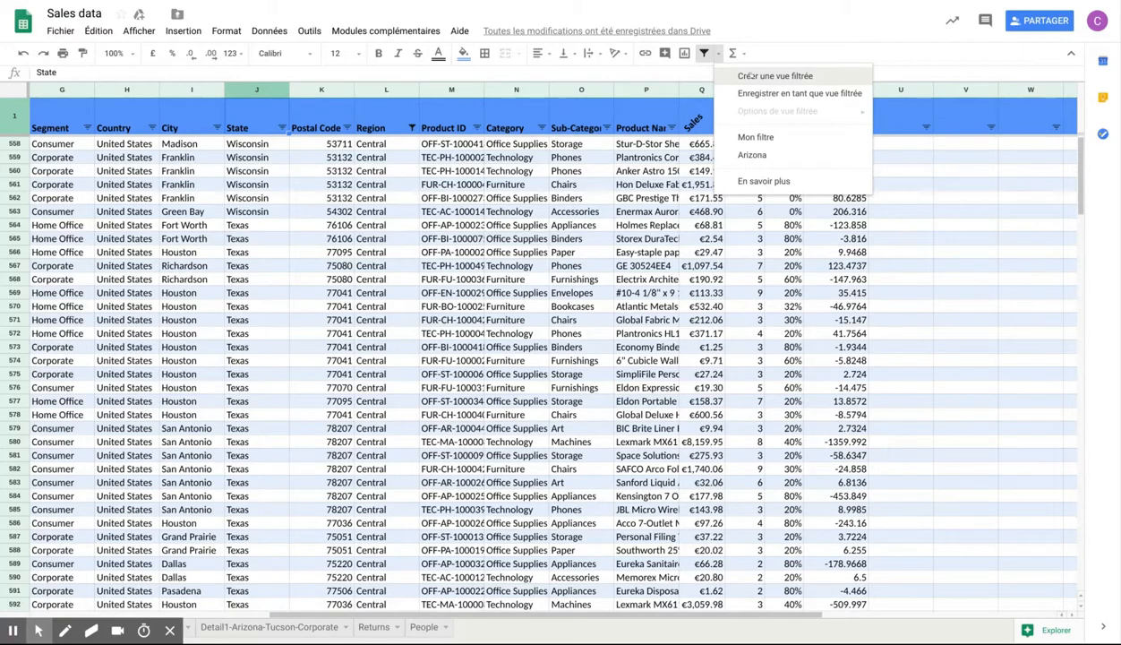
{"action": "left_click", "coordinate": [750, 76]}
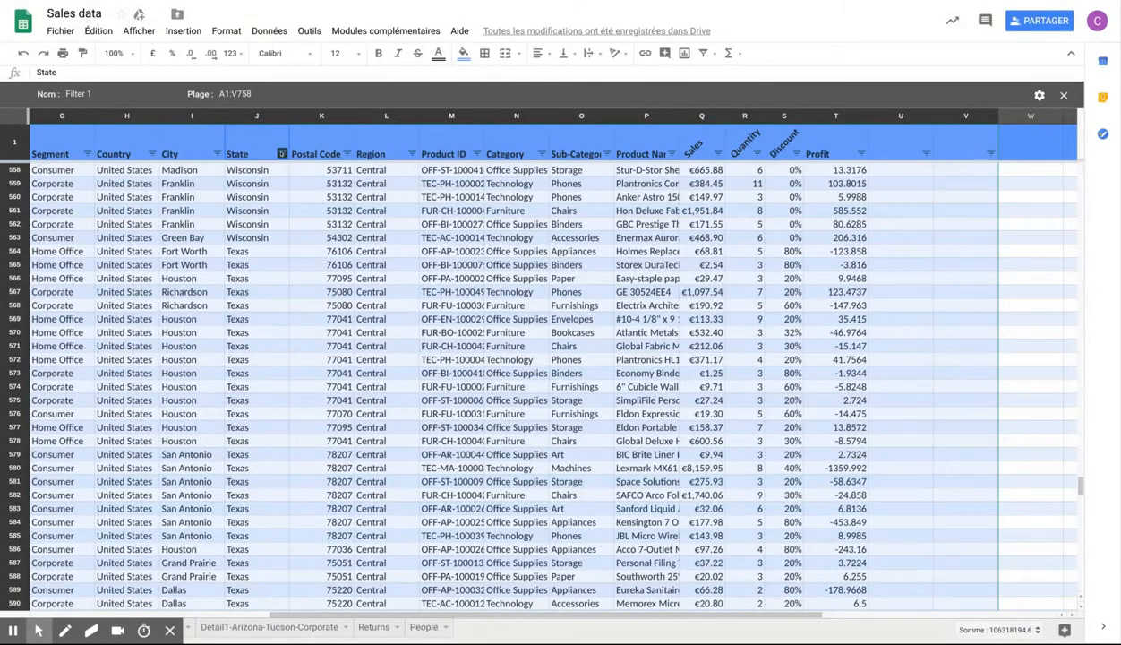
{"action": "left_click", "coordinate": [282, 155]}
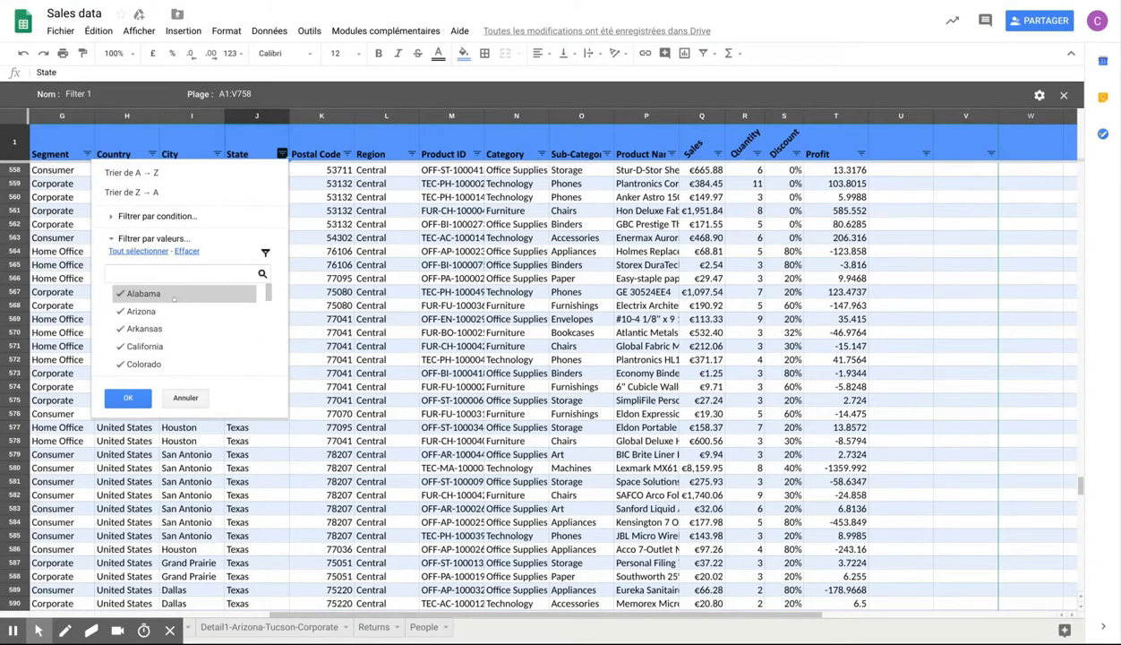
{"action": "left_click", "coordinate": [179, 239]}
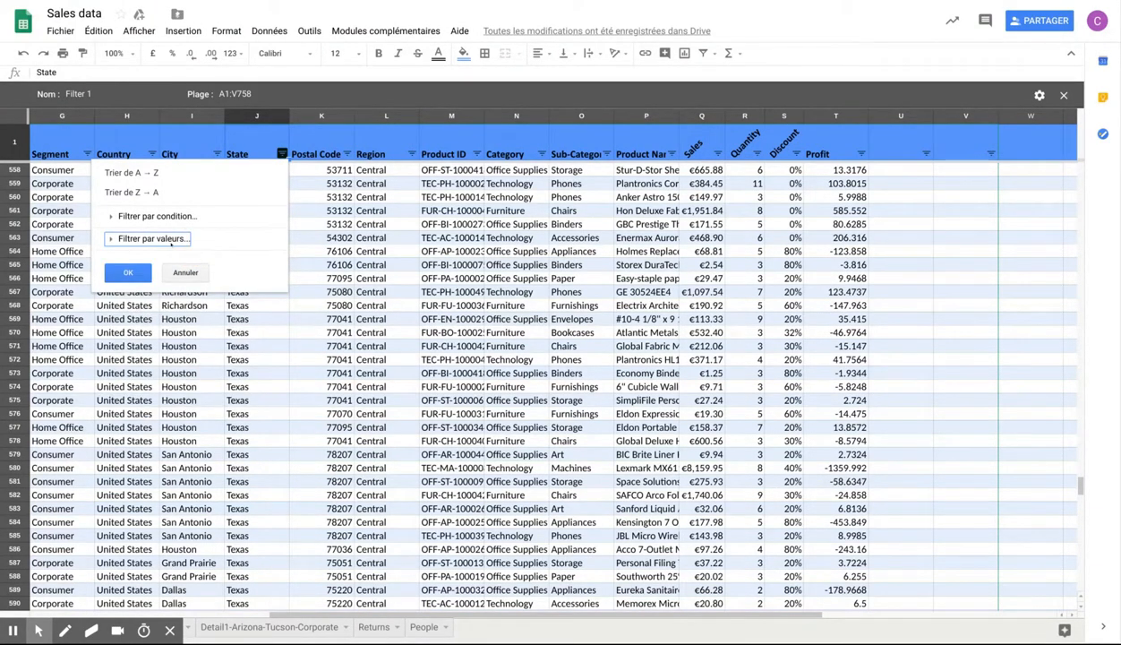
{"action": "left_click", "coordinate": [131, 238]}
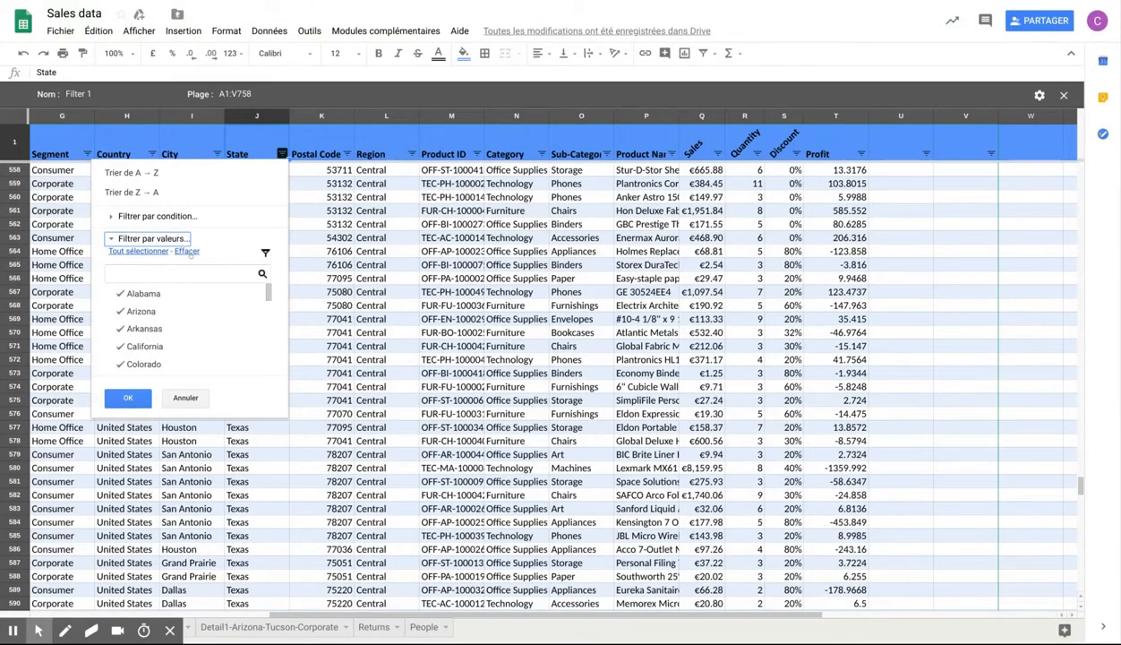
{"action": "left_click", "coordinate": [186, 250]}
{"action": "left_click", "coordinate": [141, 310]}
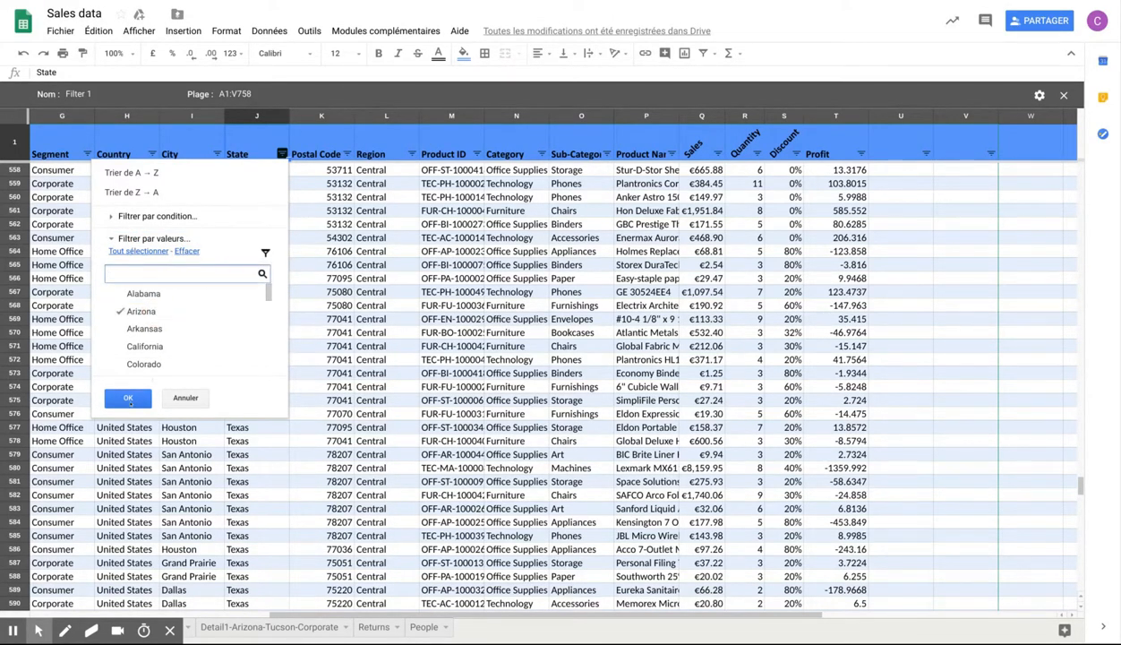
{"action": "left_click", "coordinate": [128, 397]}
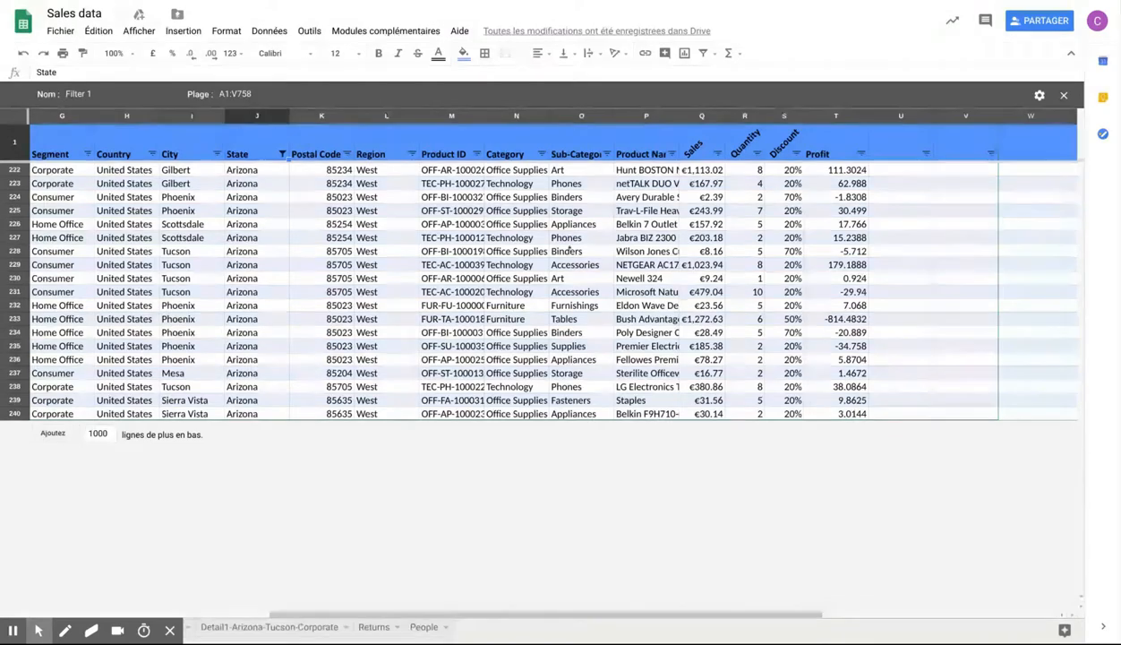
- Rename the filter view as Arizona and exit it by switching to no filter view (Aucun)
{"action": "left_click", "coordinate": [94, 96]}
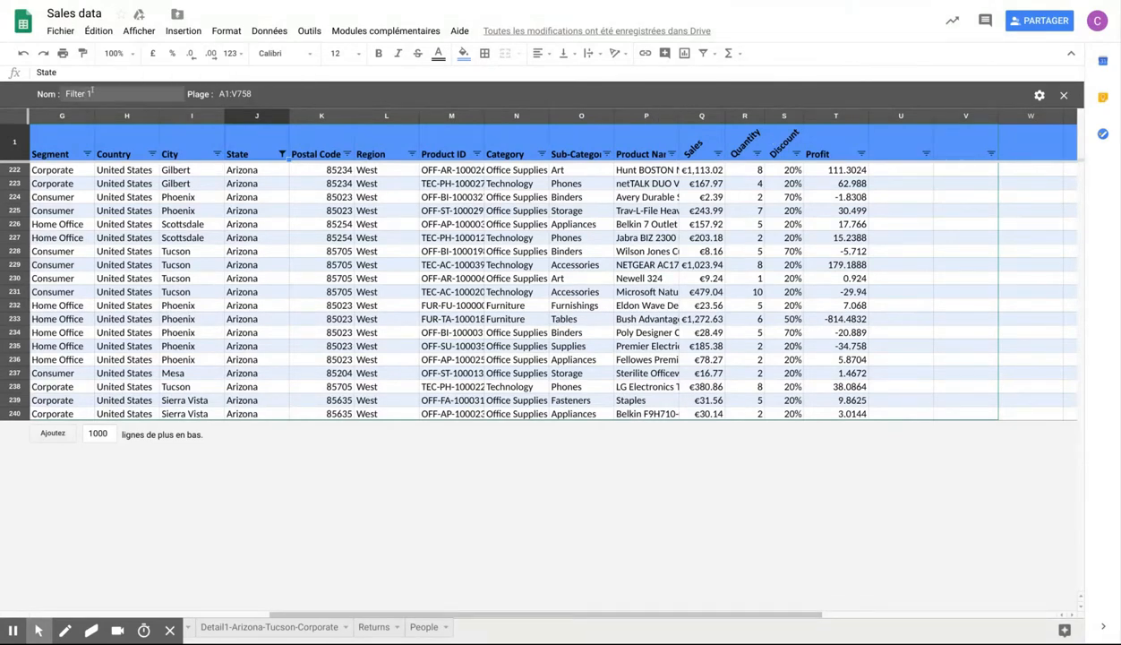
{"action": "triple_click", "coordinate": [96, 94]}
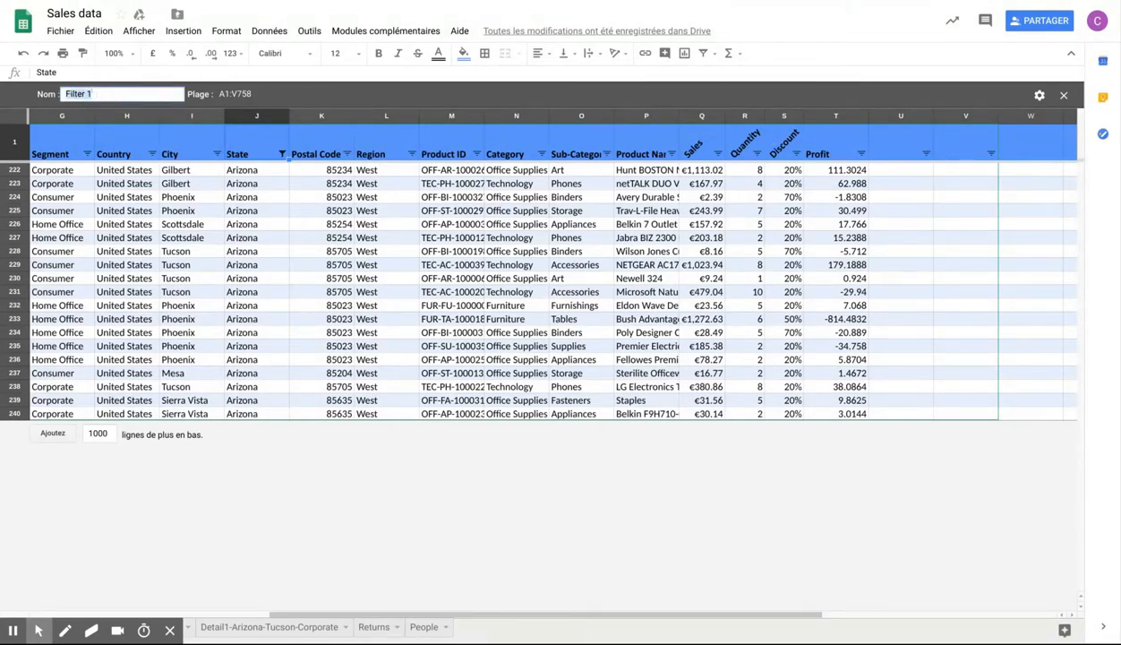
{"action": "type", "text": "Arizona"}
{"action": "key", "text": "Return"}
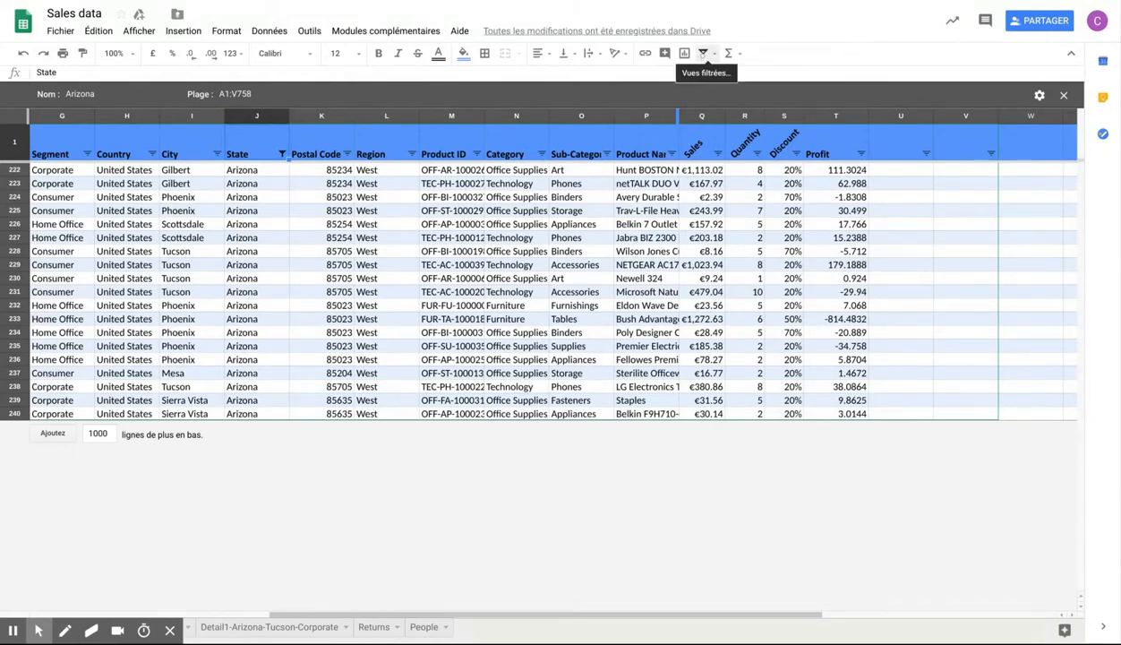
{"action": "left_click", "coordinate": [703, 53]}
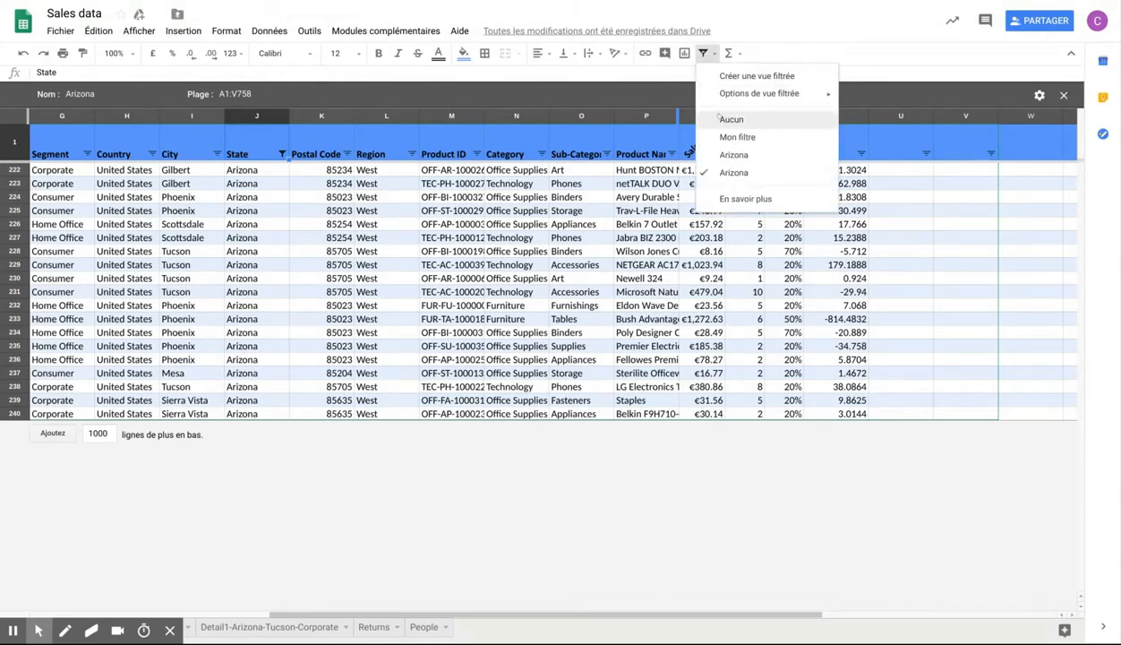
{"action": "left_click", "coordinate": [731, 119]}
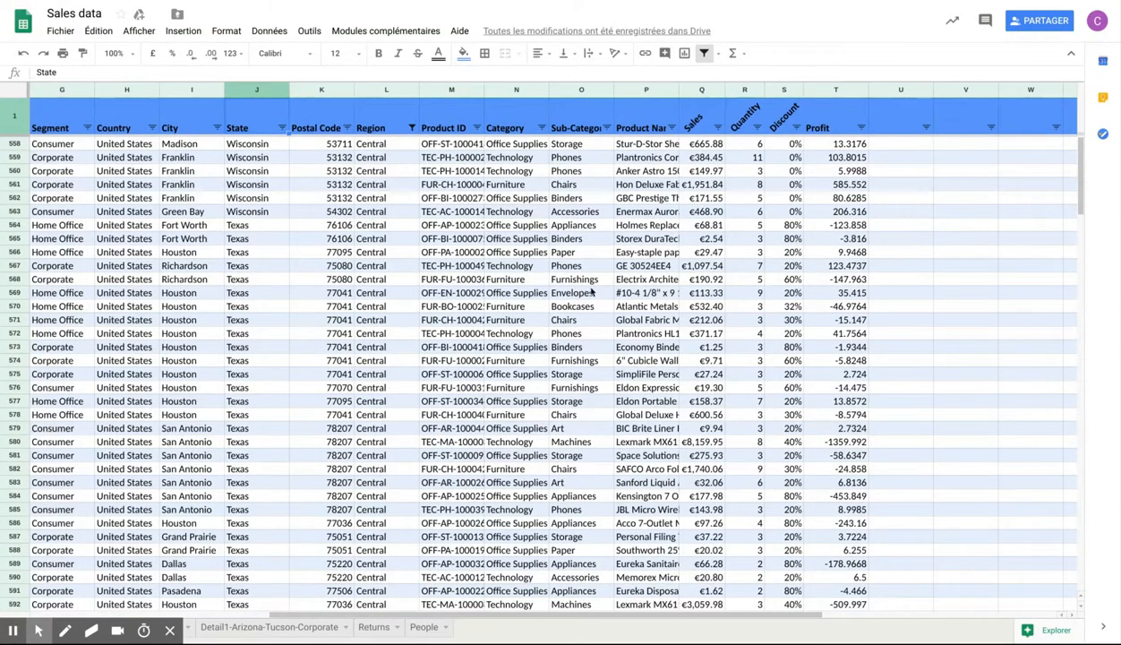
- Display the first of the two saved Arizona filter views and return to no filter view (Aucun)
{"action": "left_click", "coordinate": [718, 53]}
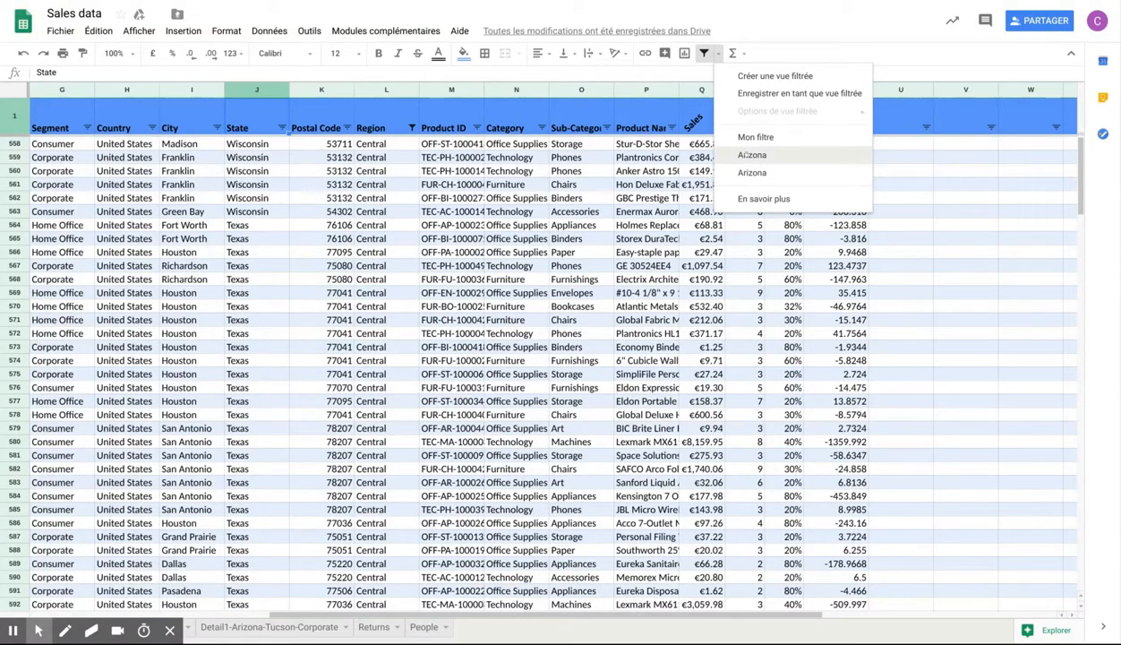
{"action": "left_click", "coordinate": [752, 155]}
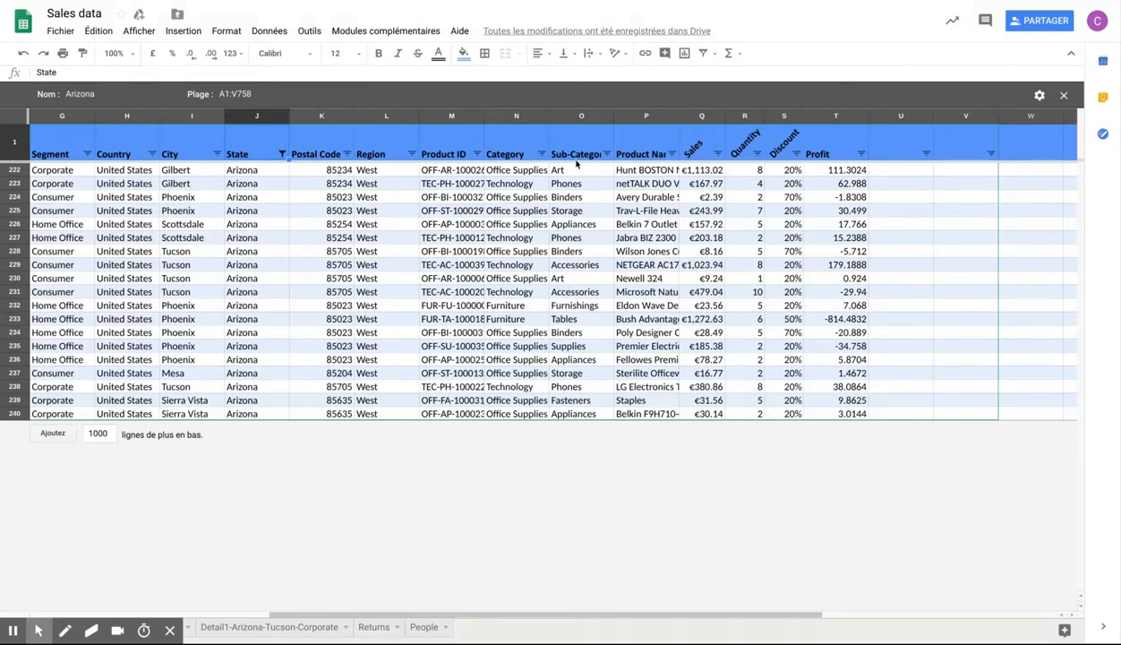
{"action": "left_click", "coordinate": [703, 52]}
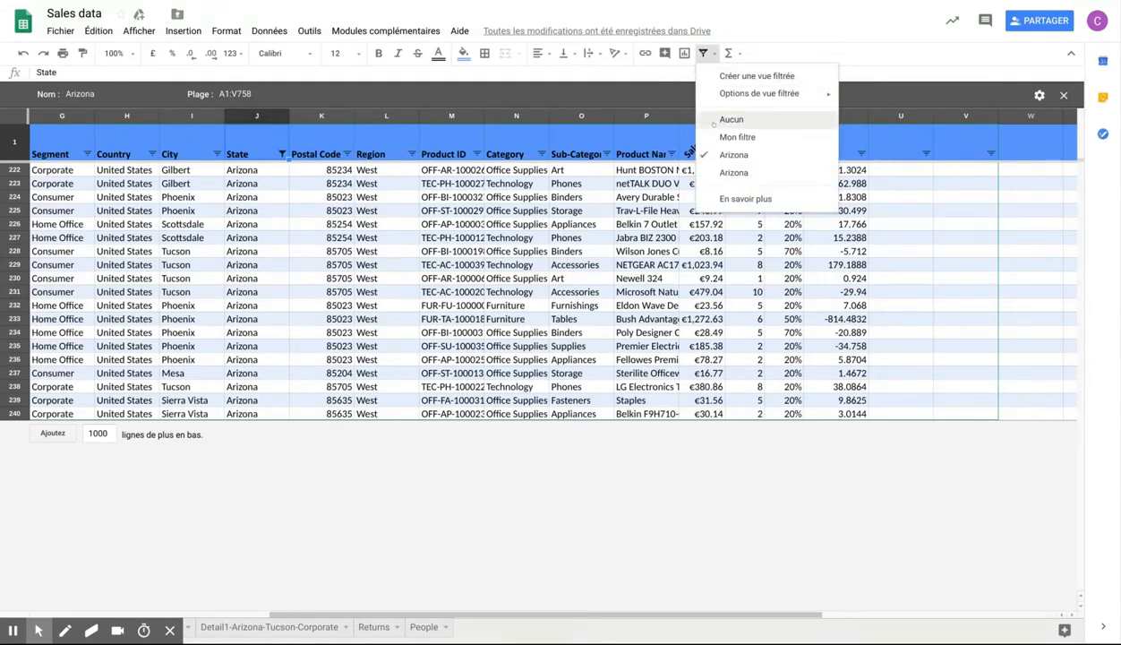
{"action": "left_click", "coordinate": [731, 119]}
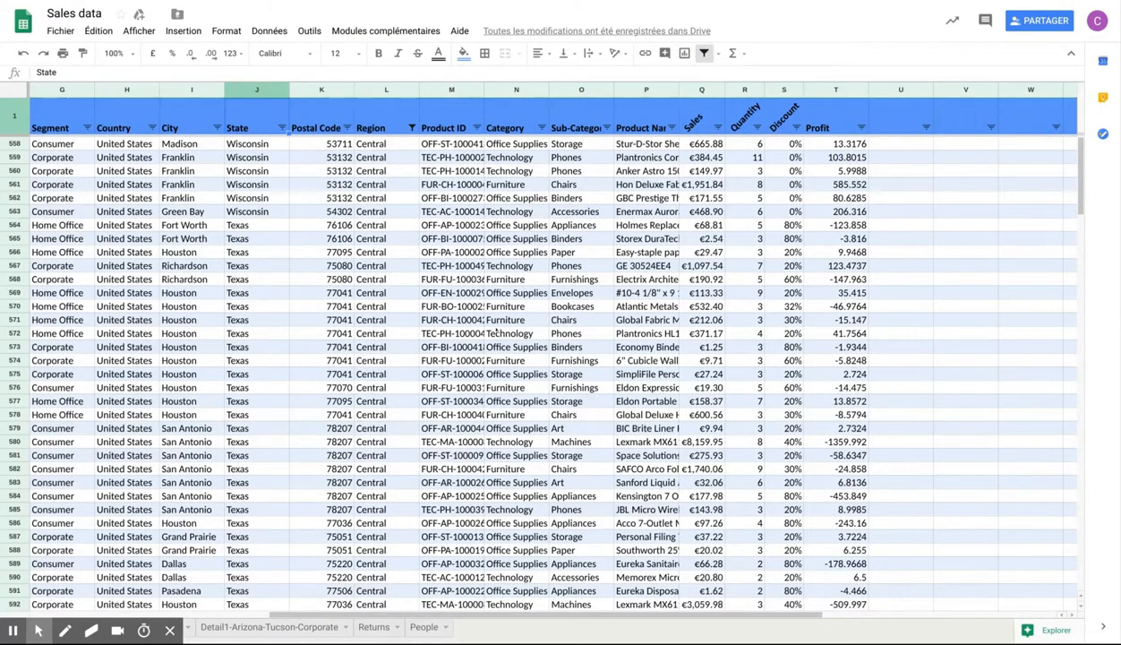